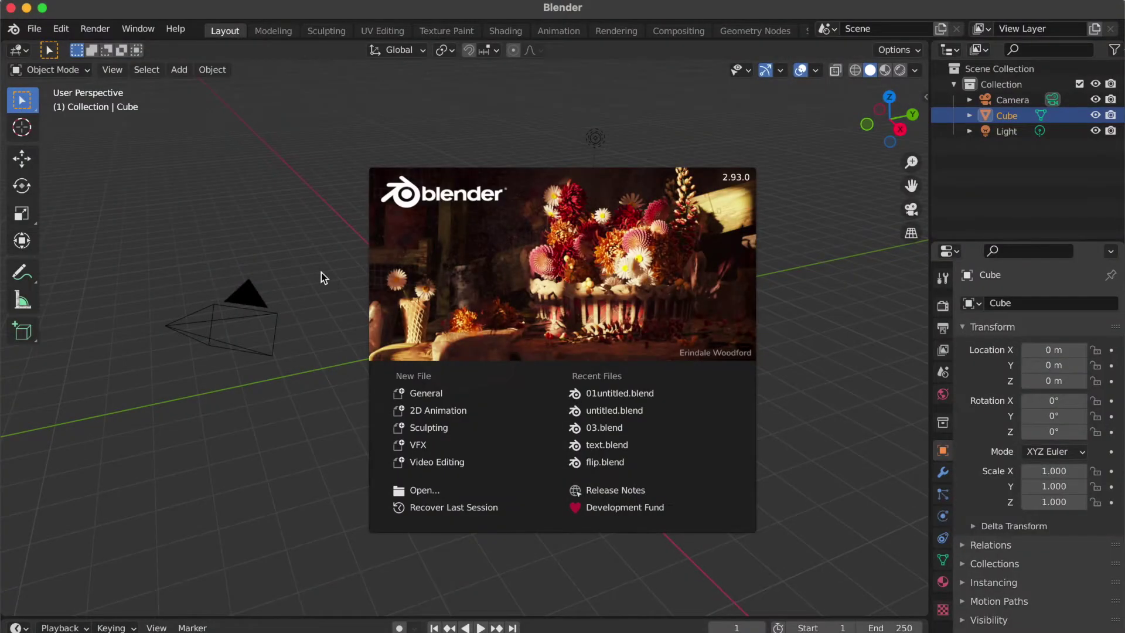
- Close the startup splash screen to reveal the default cube, camera and light
click(321, 272)
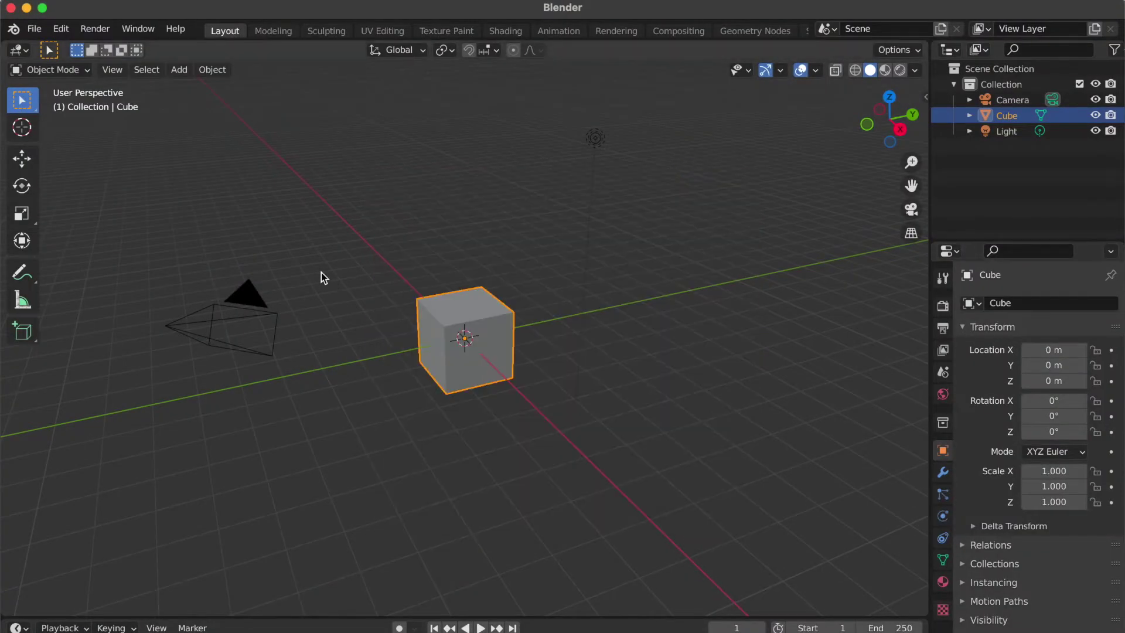
- Delete the default cube, switch to top orthographic view and align the camera to it
key(x)
click(451, 368)
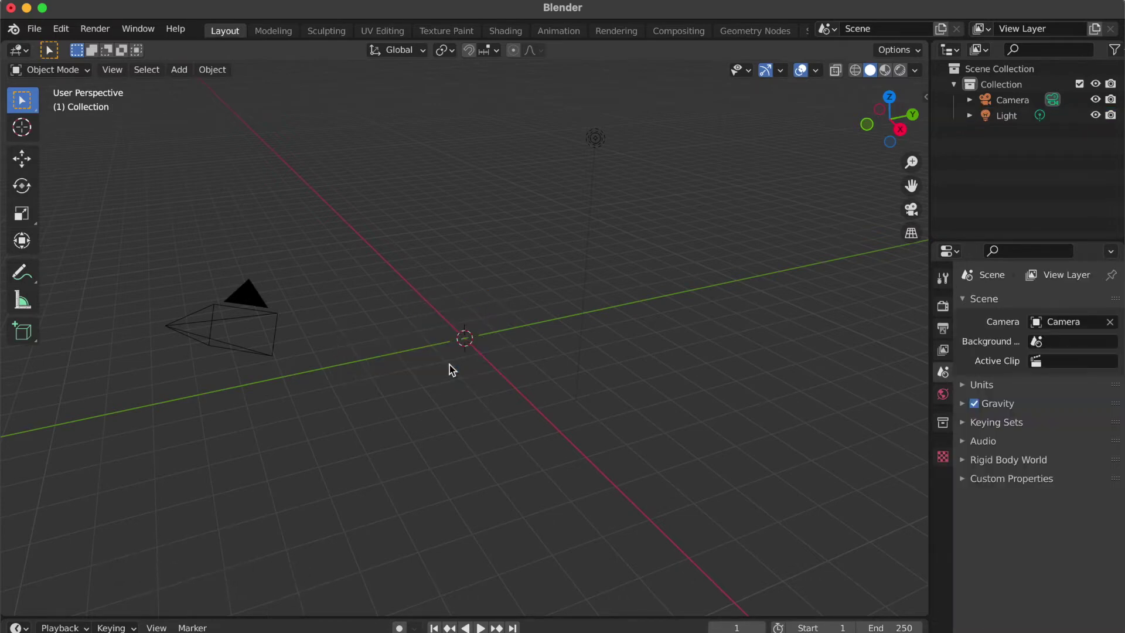
key(7)
key(ctrl+alt+0)
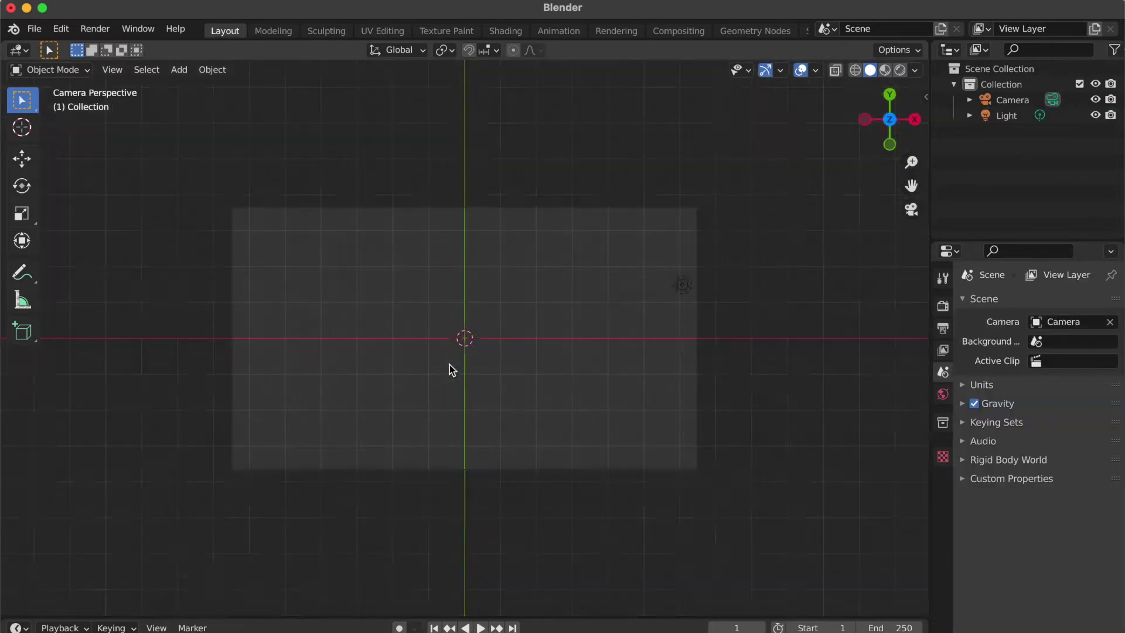
- Add a Bezier curve and set its handles to Vector in Edit Mode
key(shift+a)
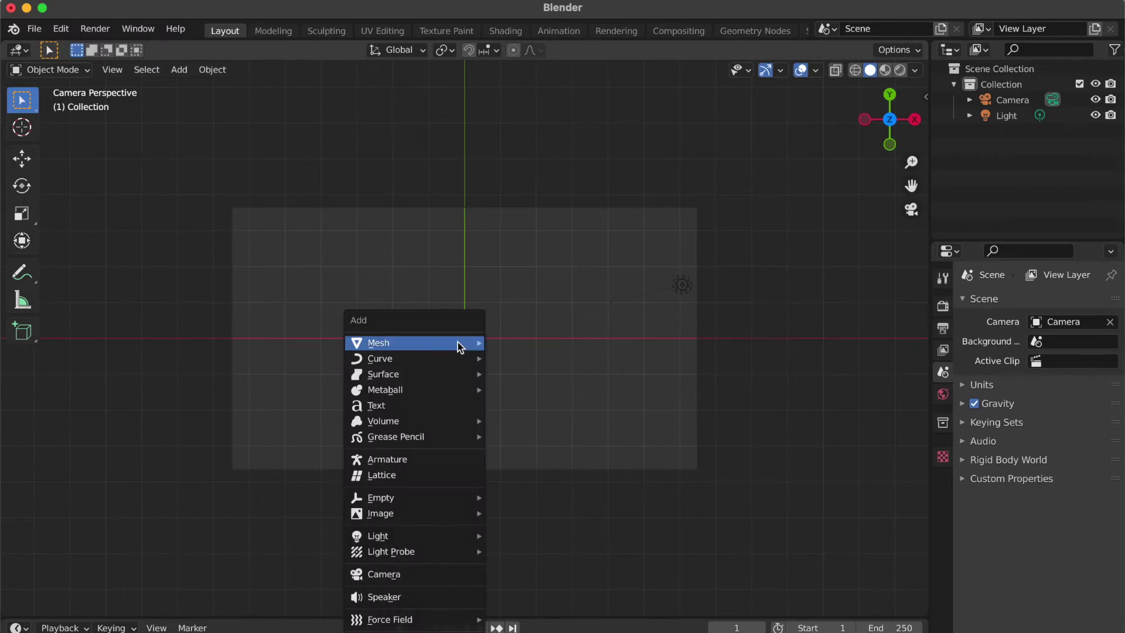
mouse_move(445, 358)
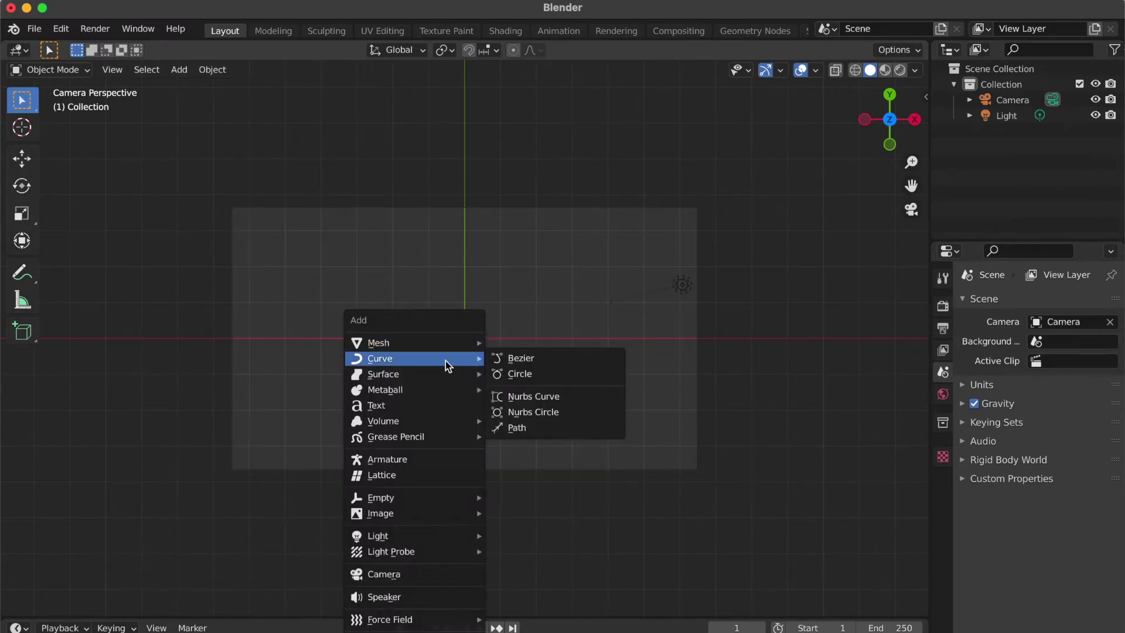
click(522, 358)
key(Tab)
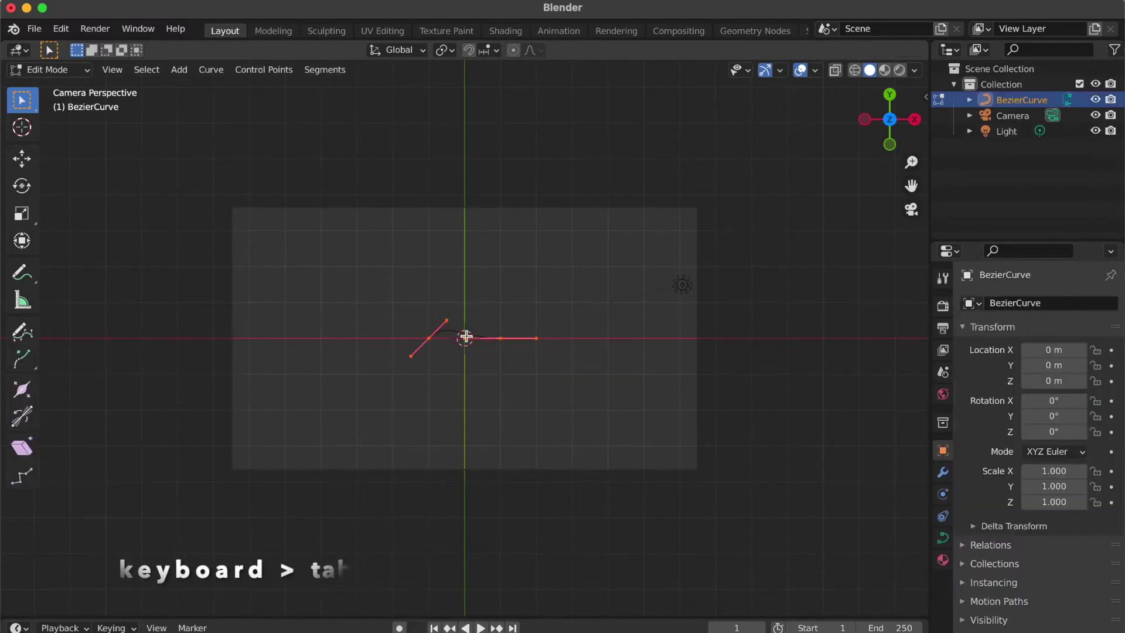
key(v)
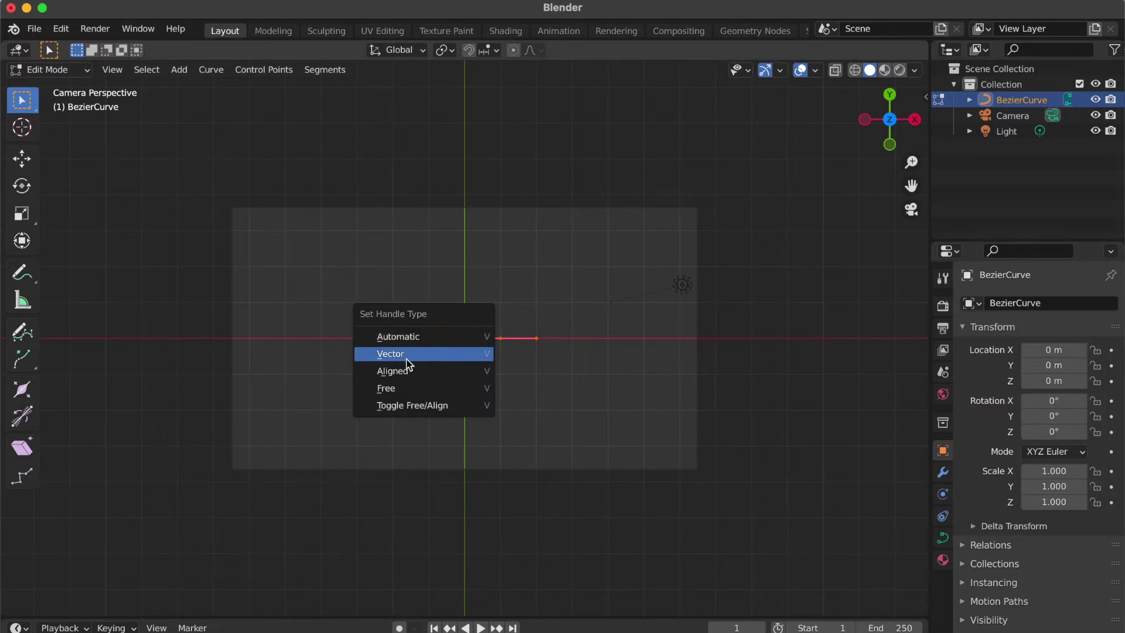
click(391, 354)
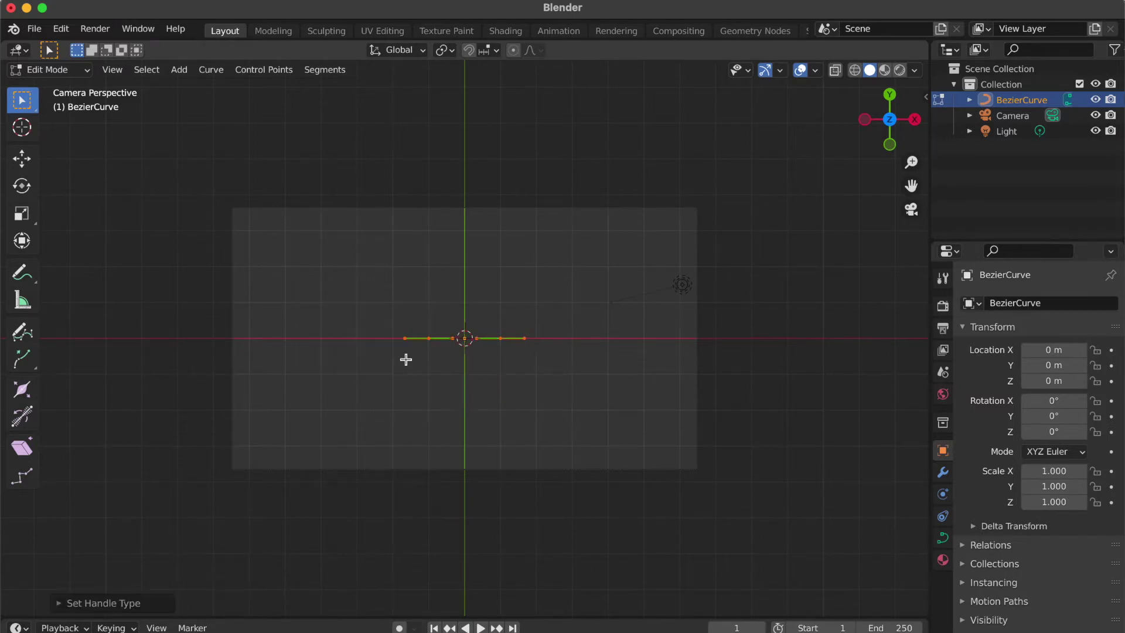
- Set Overlays curve handles to None and select the curve's right end point
click(817, 71)
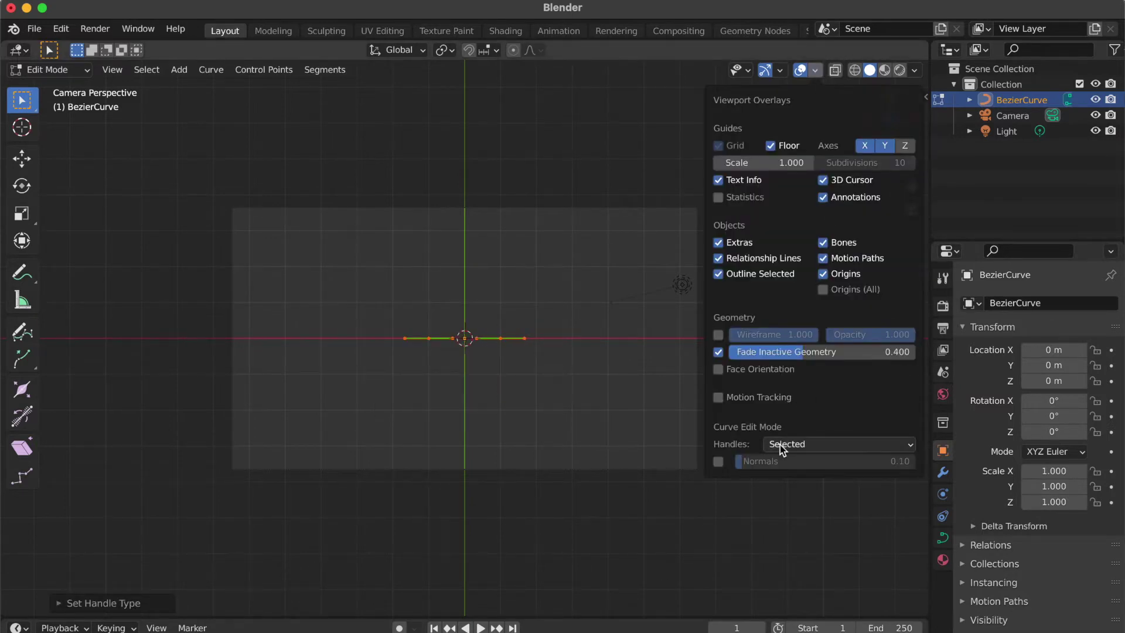
click(814, 446)
click(802, 463)
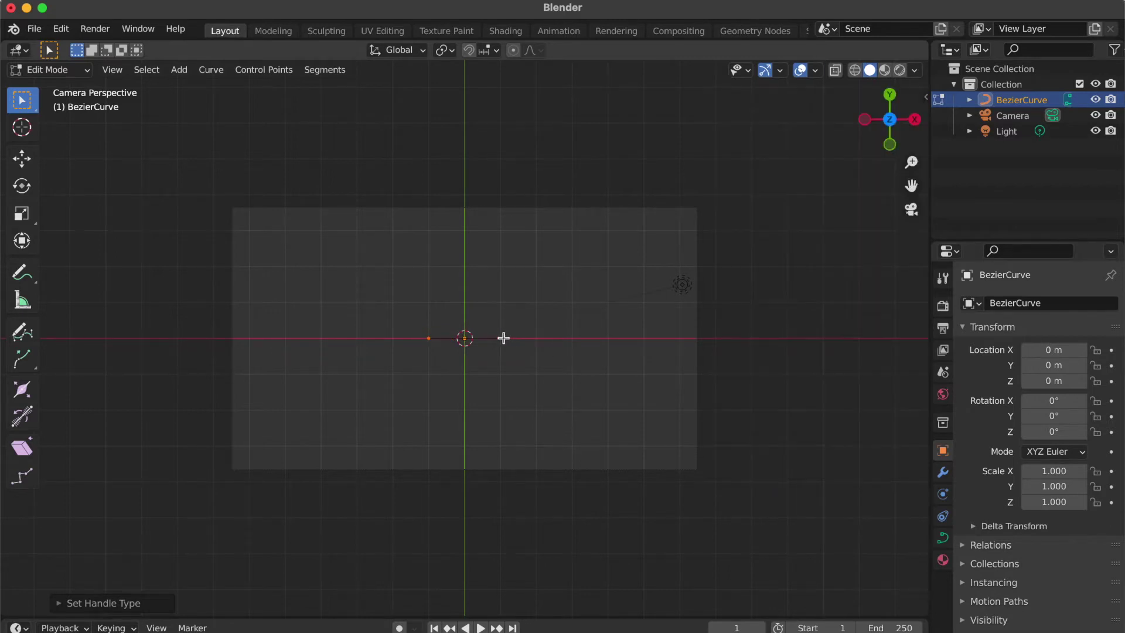
click(501, 339)
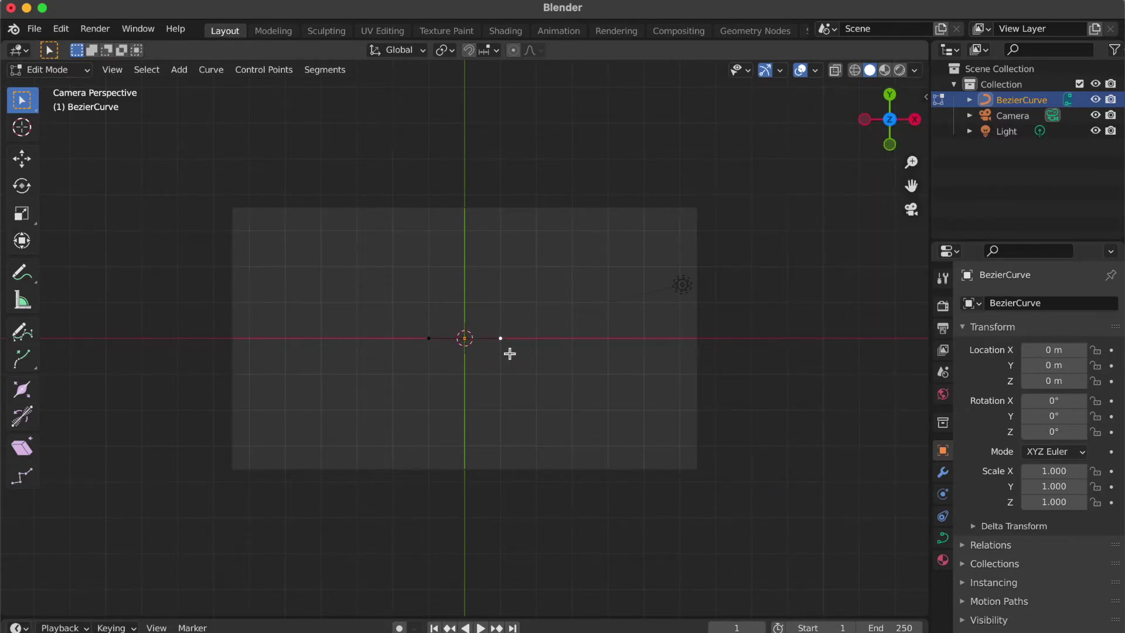
- Extrude the end point 3 m right along X, then 4 m down along Y
key(e)
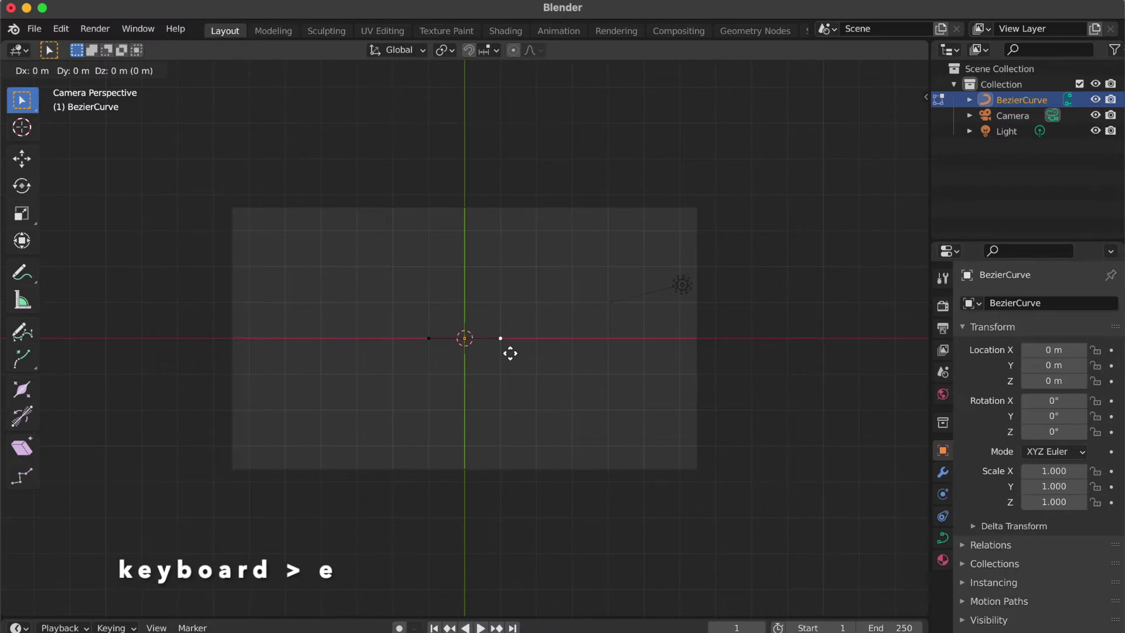
key(x)
key(3)
key(Return)
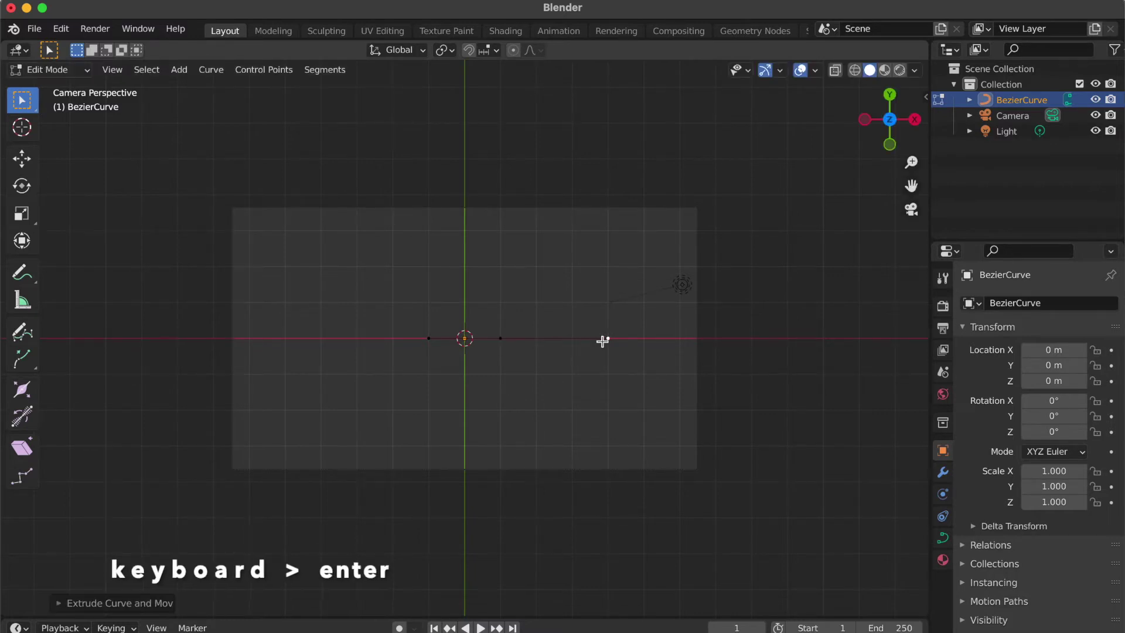
key(e)
key(y)
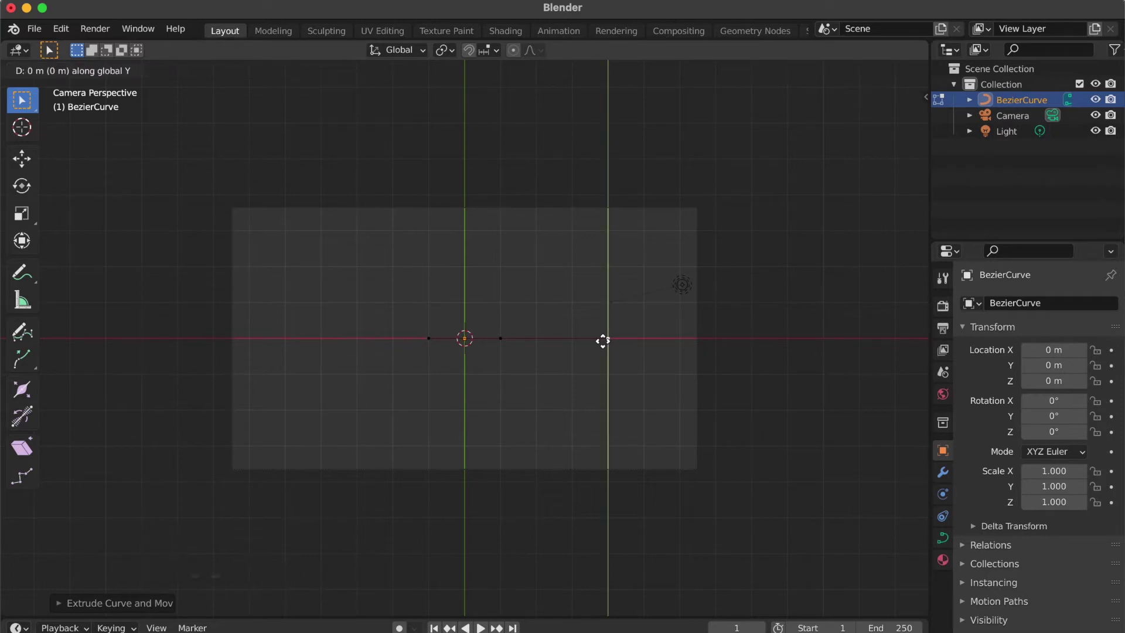
key(minus)
key(4)
key(Return)
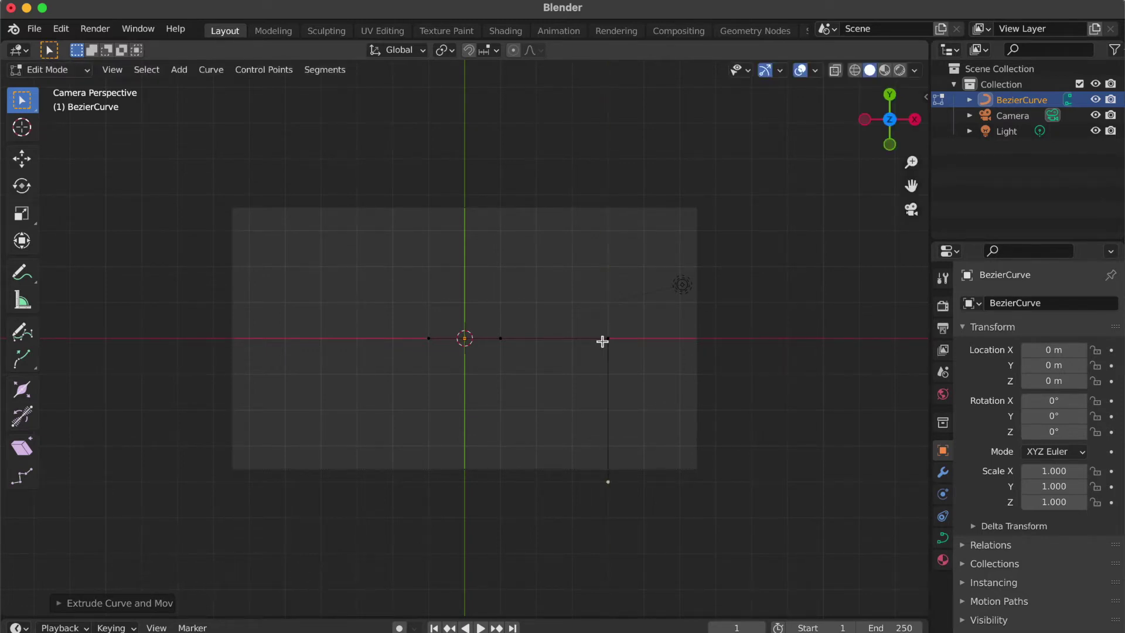
- Extrude 8 m left along X and 2 m up along Y, then return to Object Mode
key(e)
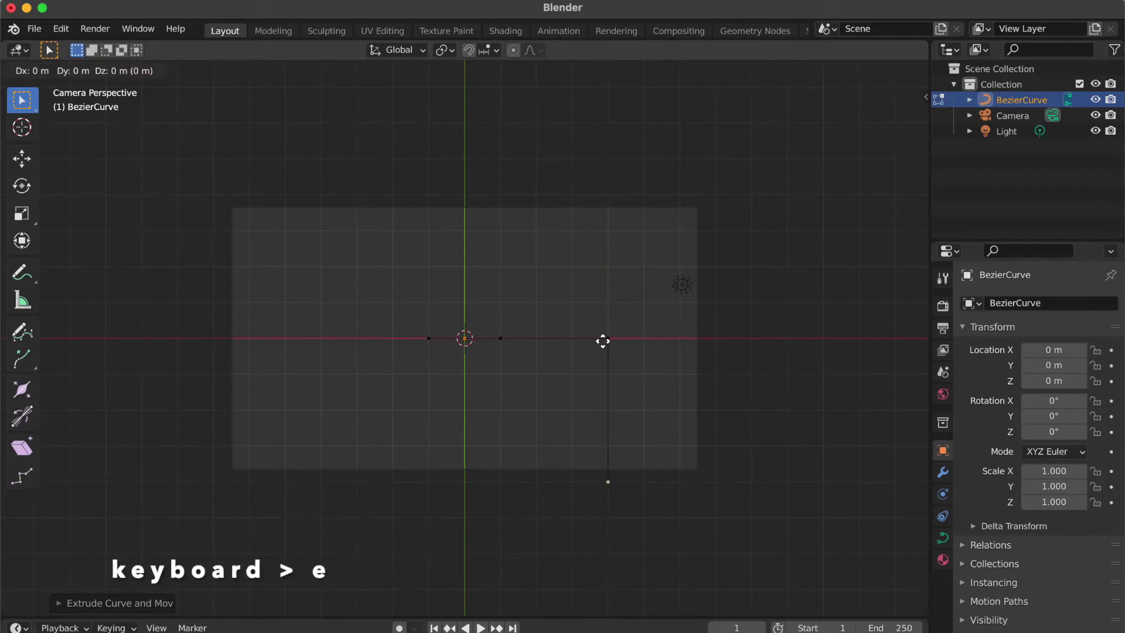
key(x)
key(minus)
key(8)
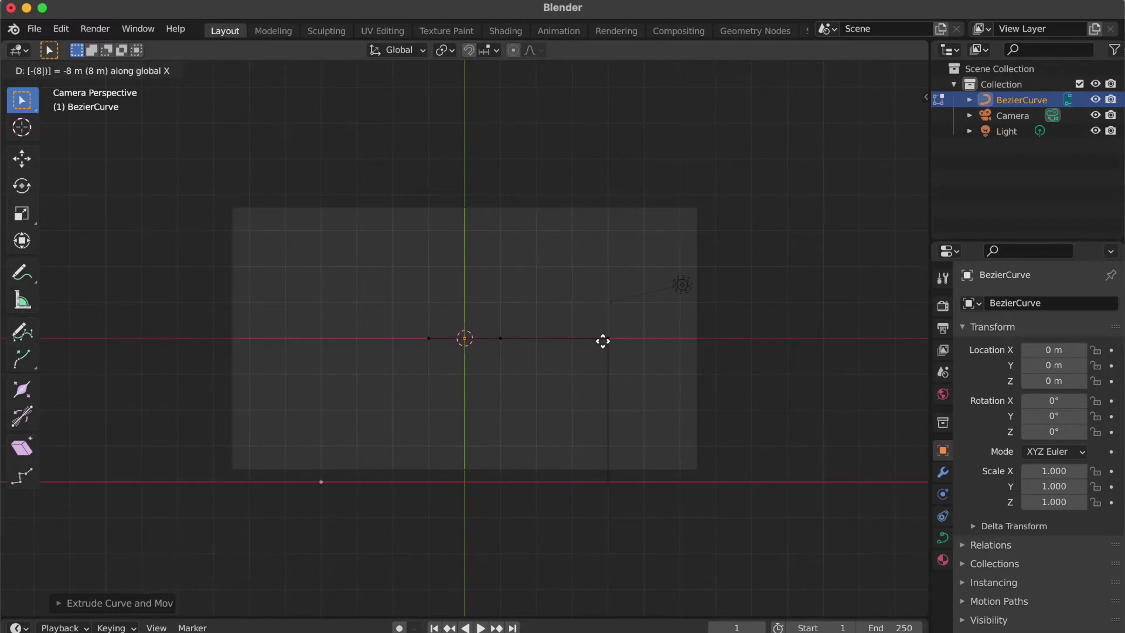
key(Return)
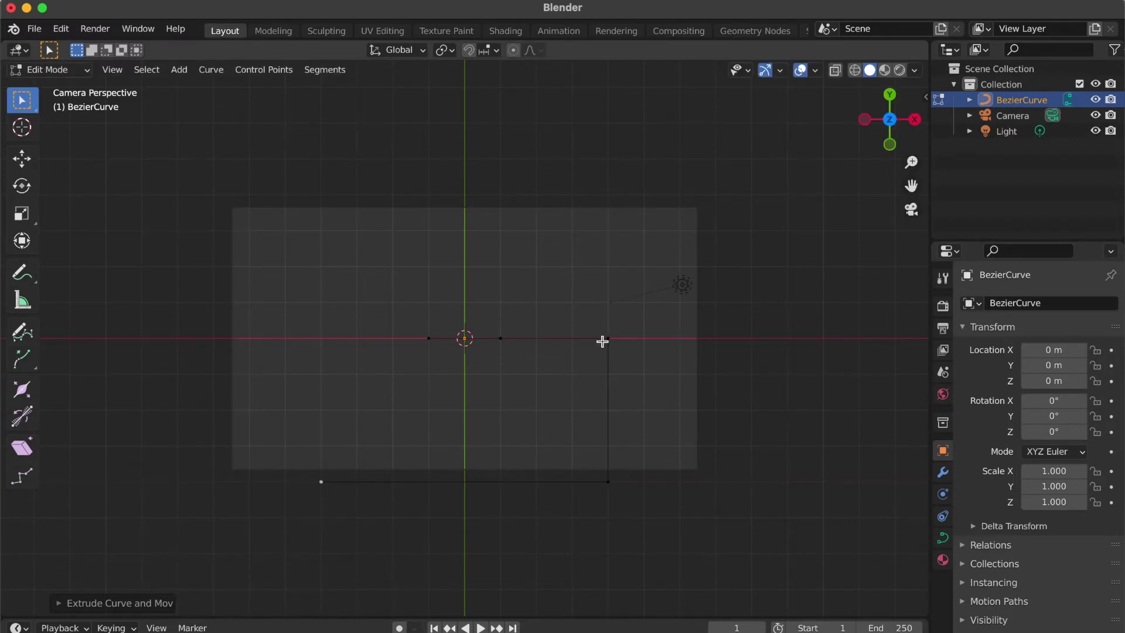
key(e)
key(y)
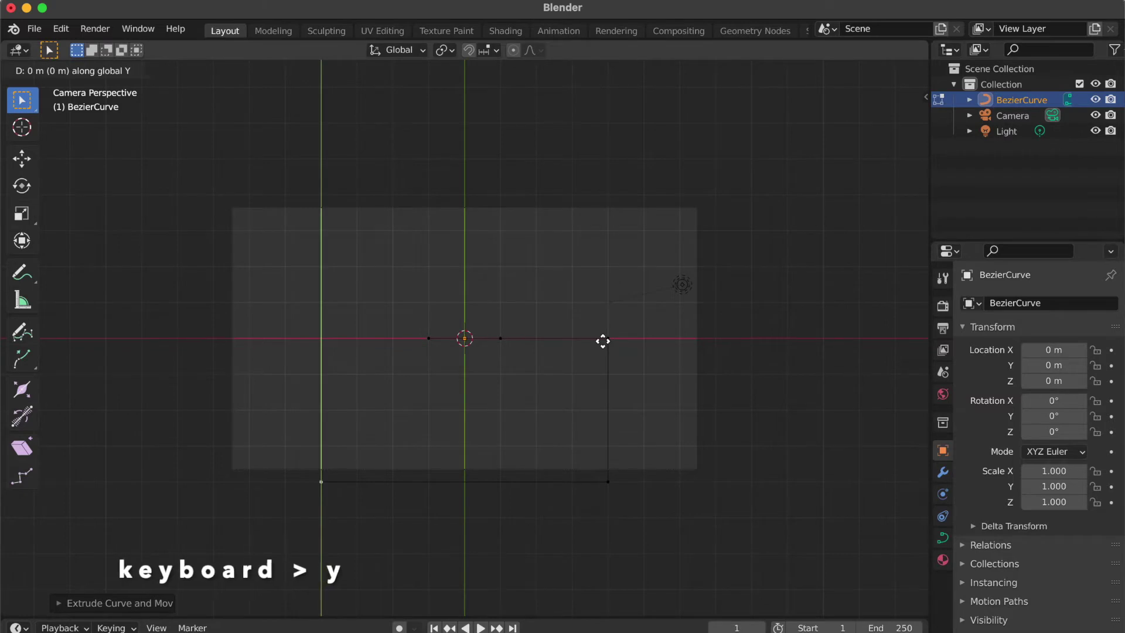
key(2)
key(Return)
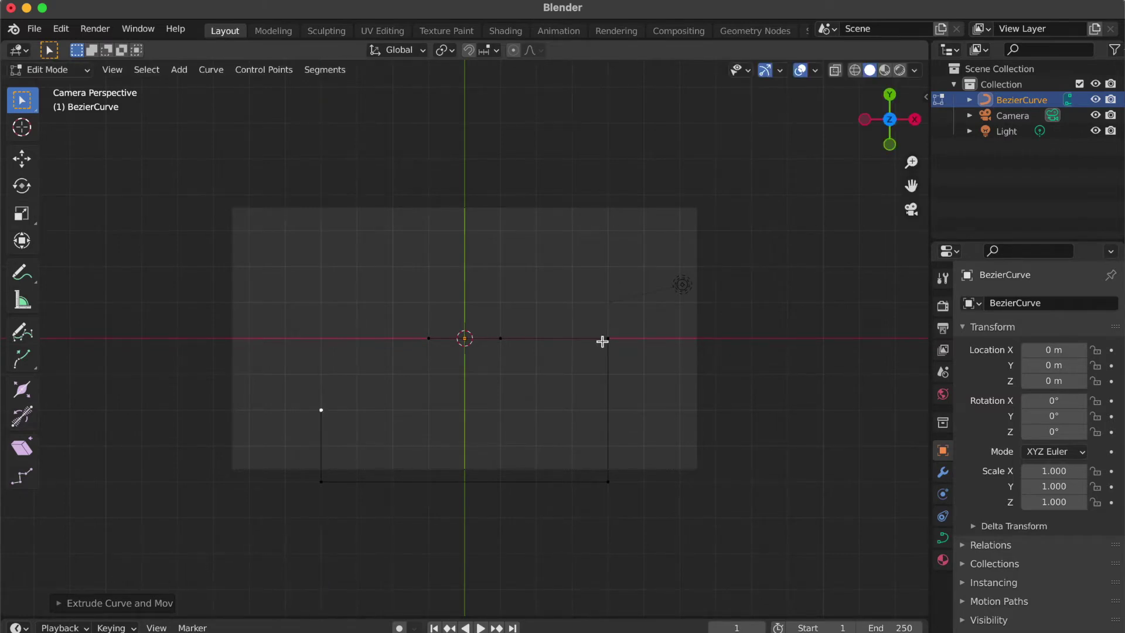
key(Tab)
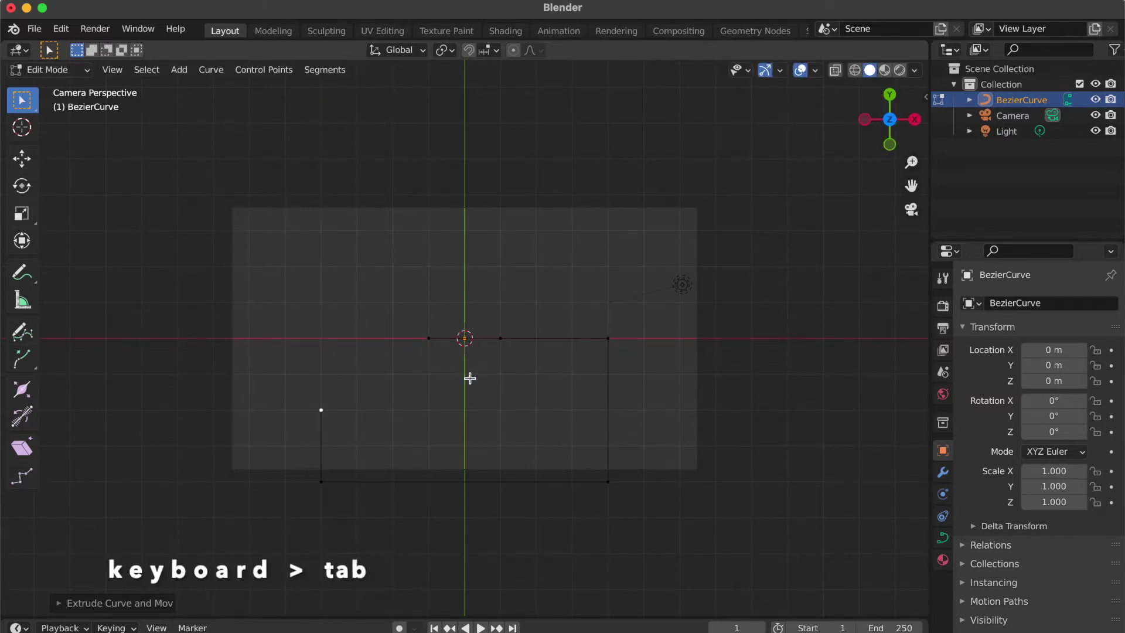
- Enable Absolute Grid Snap and move the whole curve up 2 m to Y 2 m
click(468, 377)
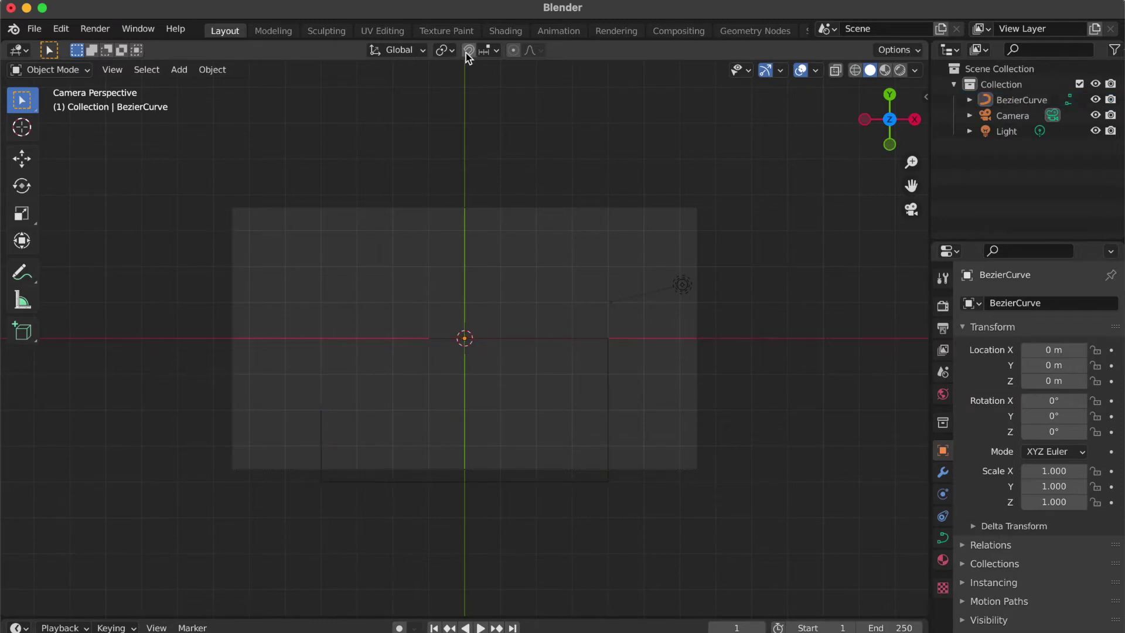
click(496, 51)
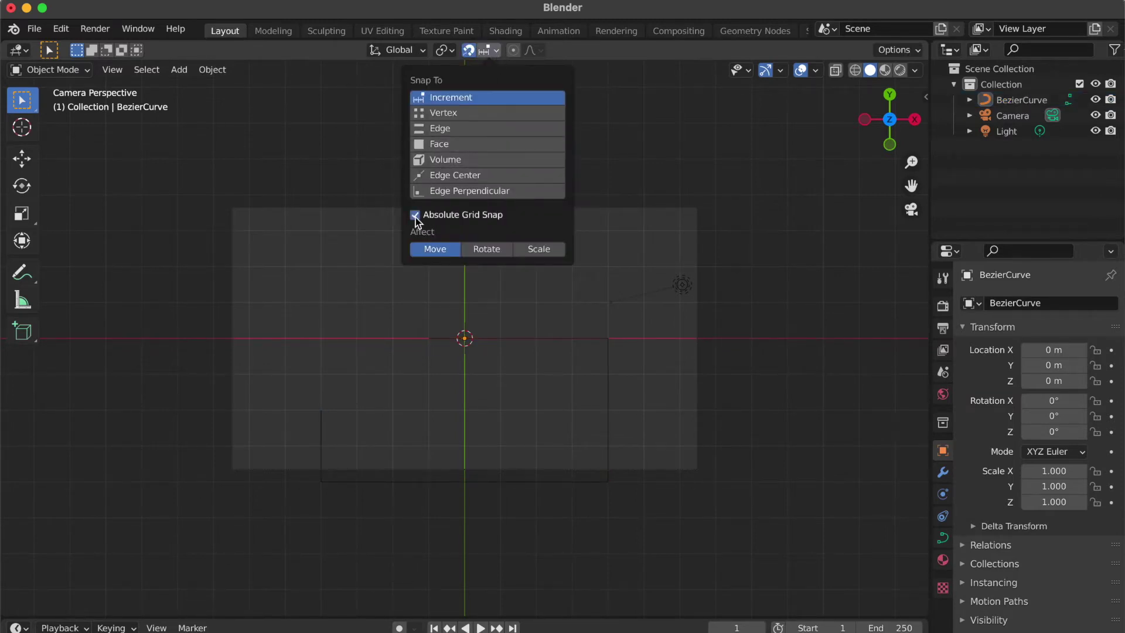
click(499, 339)
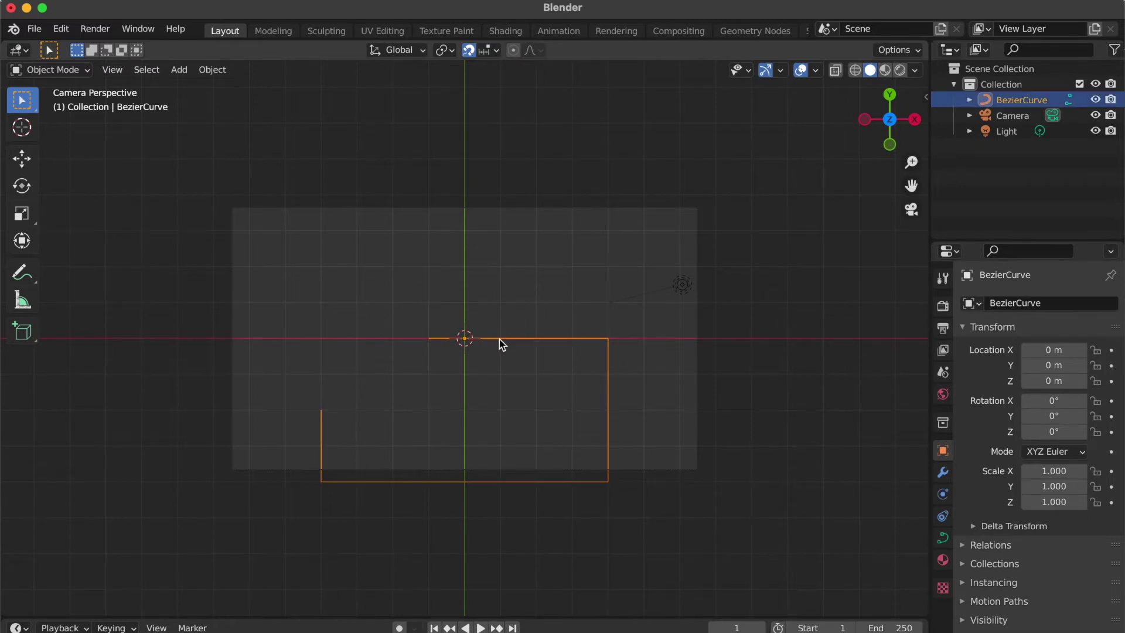
key(g)
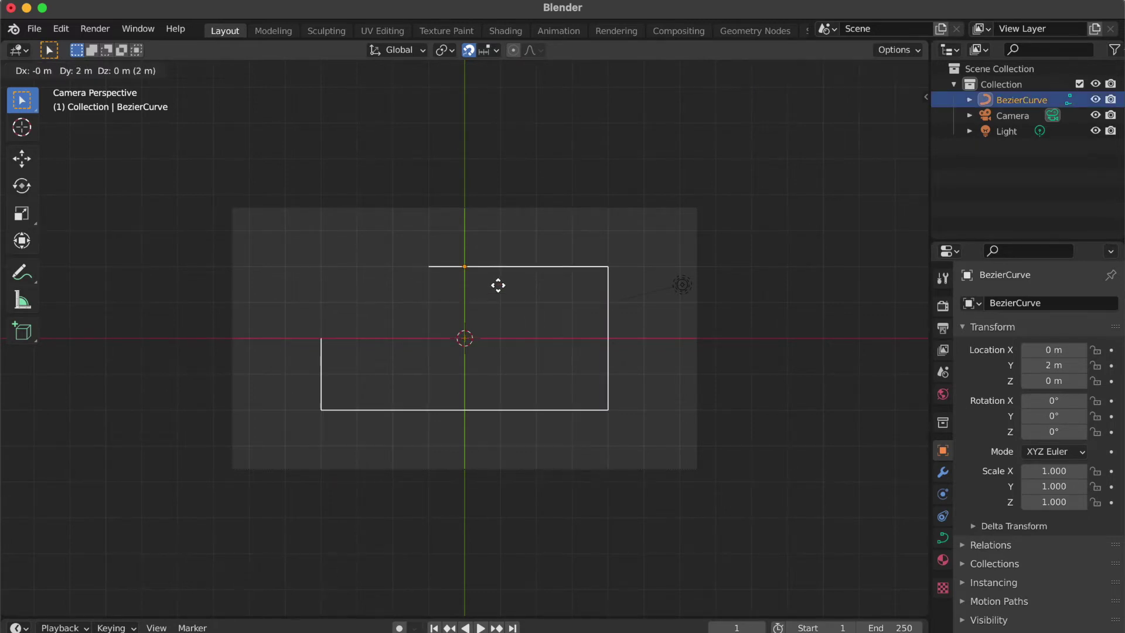
click(498, 269)
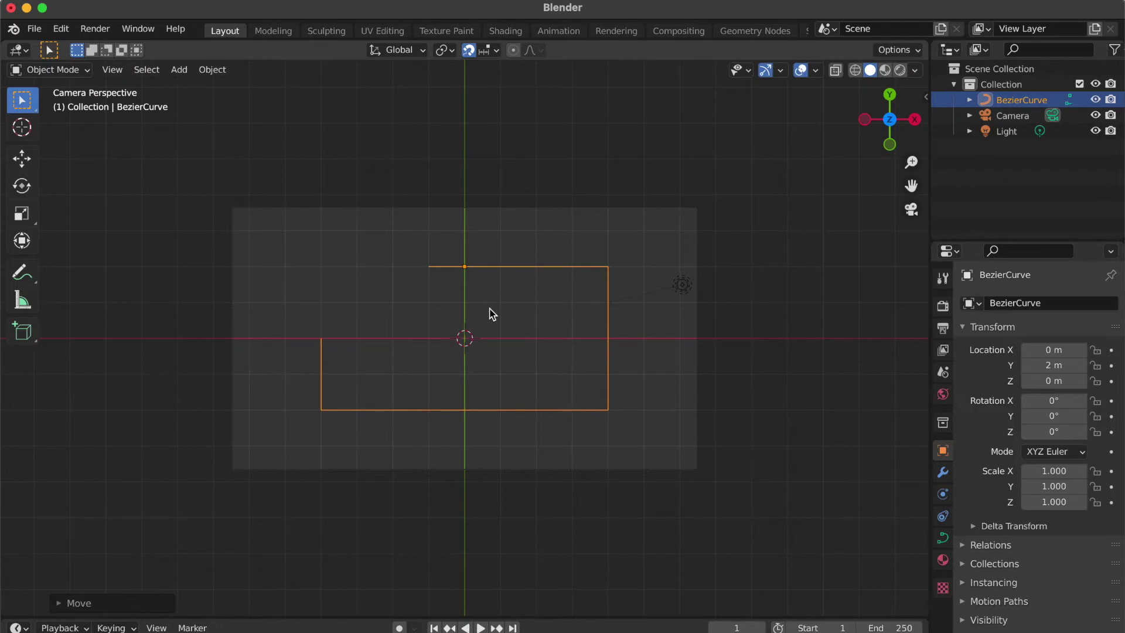
click(338, 269)
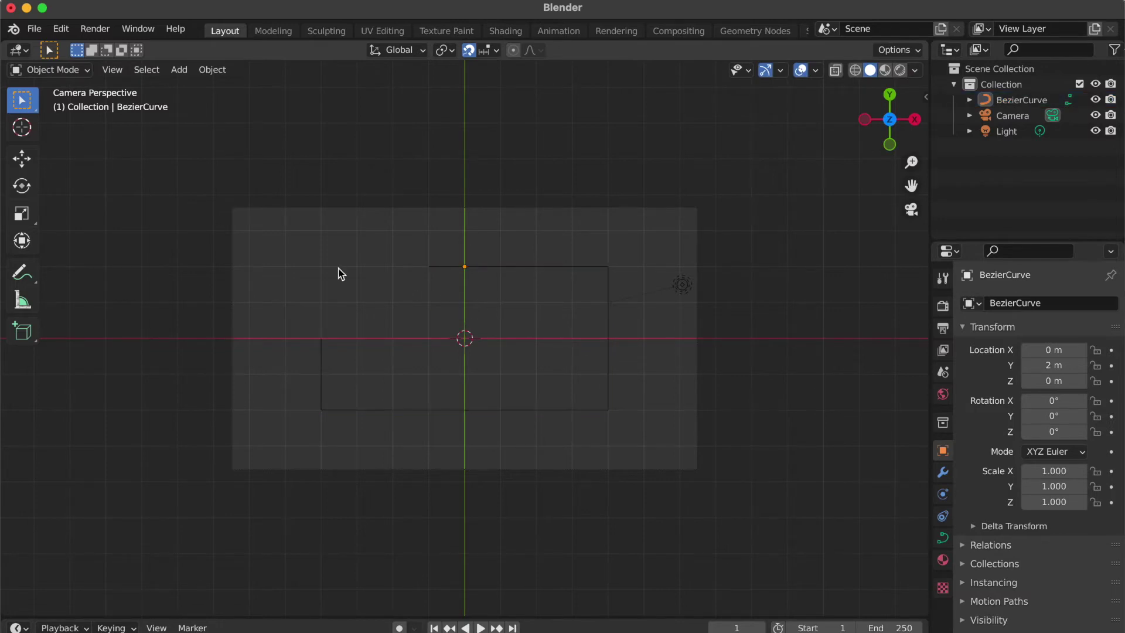
key(shift+a)
- Add a plane at the origin, resize it and shift it left
mouse_move(316, 253)
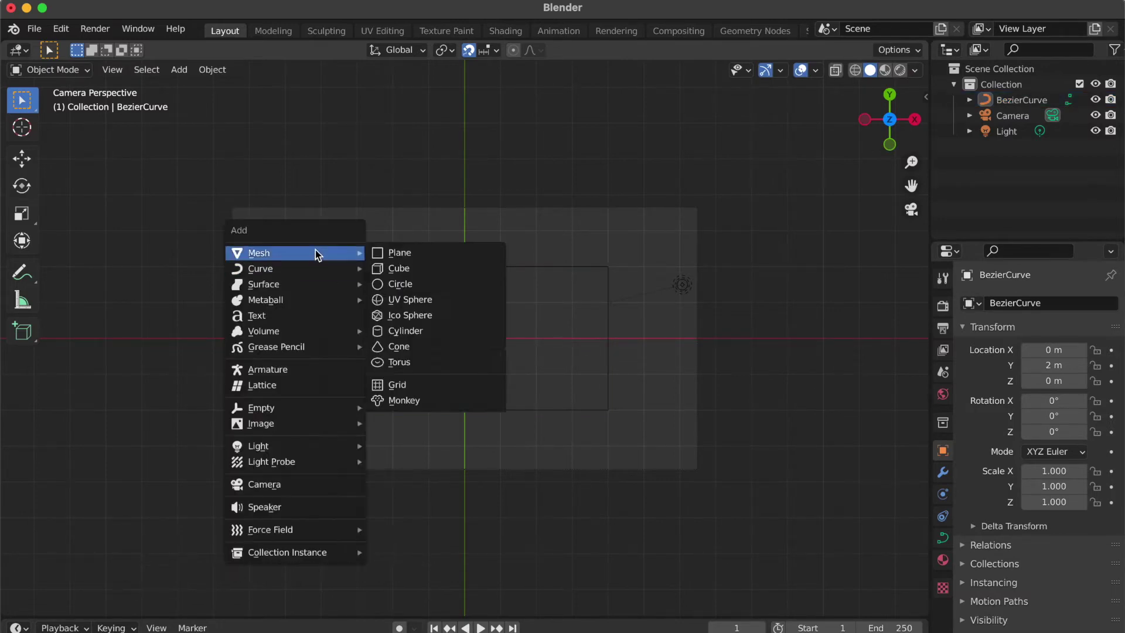
click(402, 254)
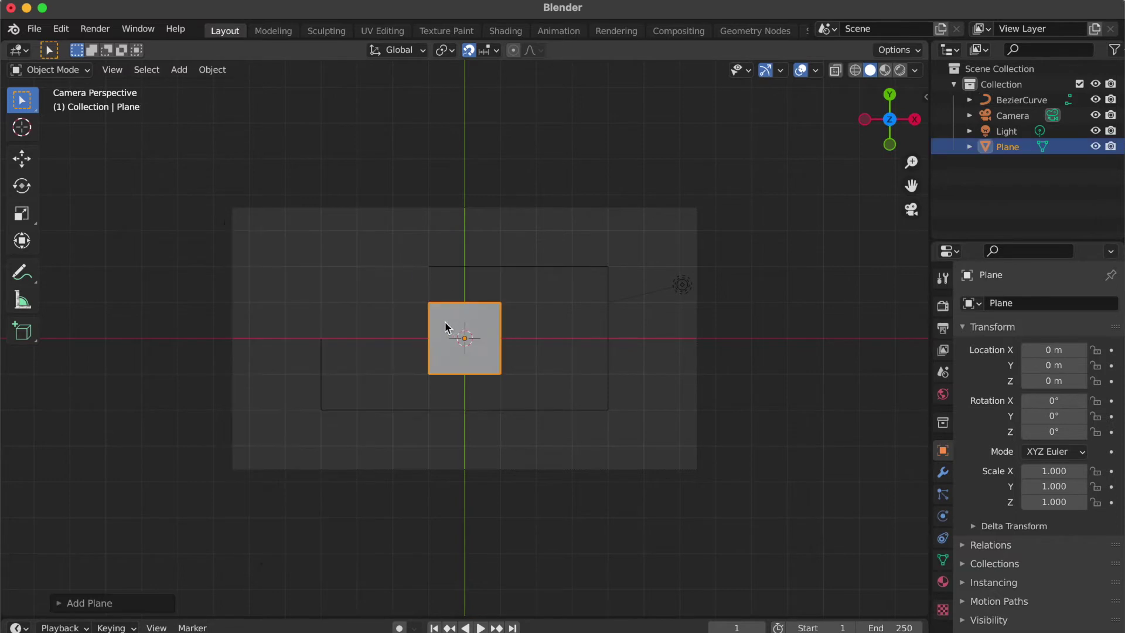
key(s)
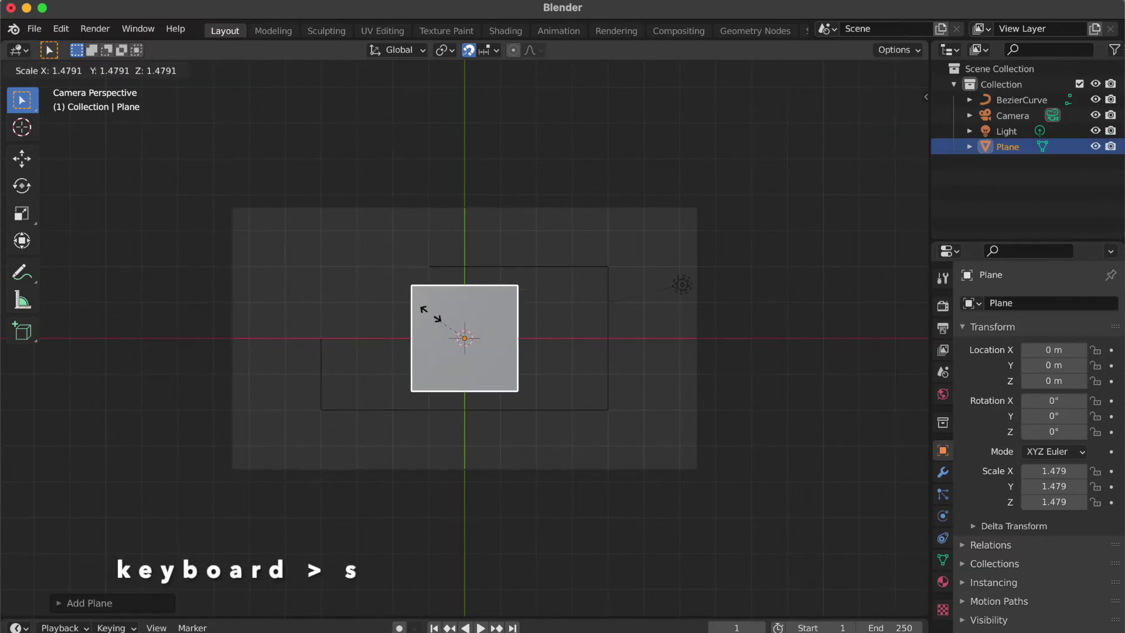
click(442, 317)
key(g)
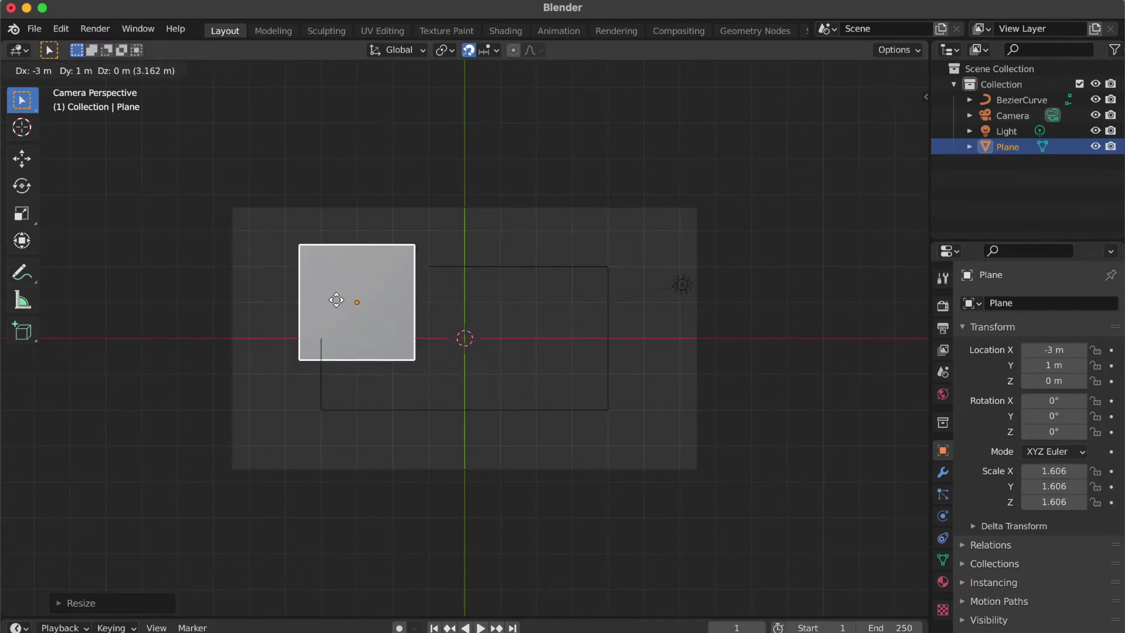
click(337, 298)
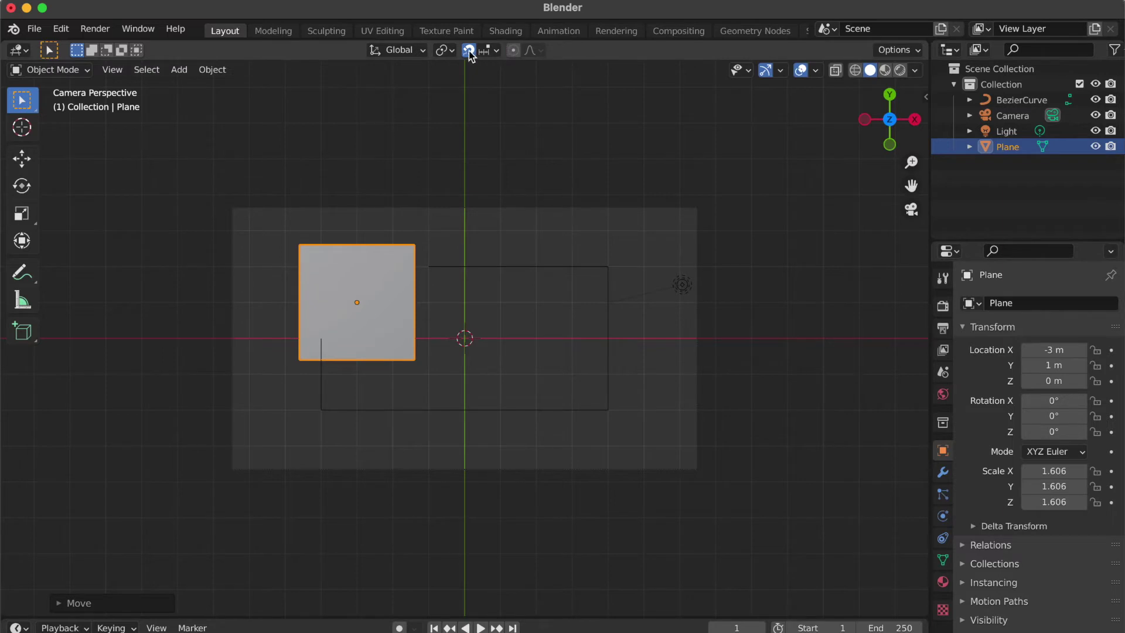
- Stretch the plane along X and Y, then enlarge it uniformly toward 7.34 × 4.7 m
key(s)
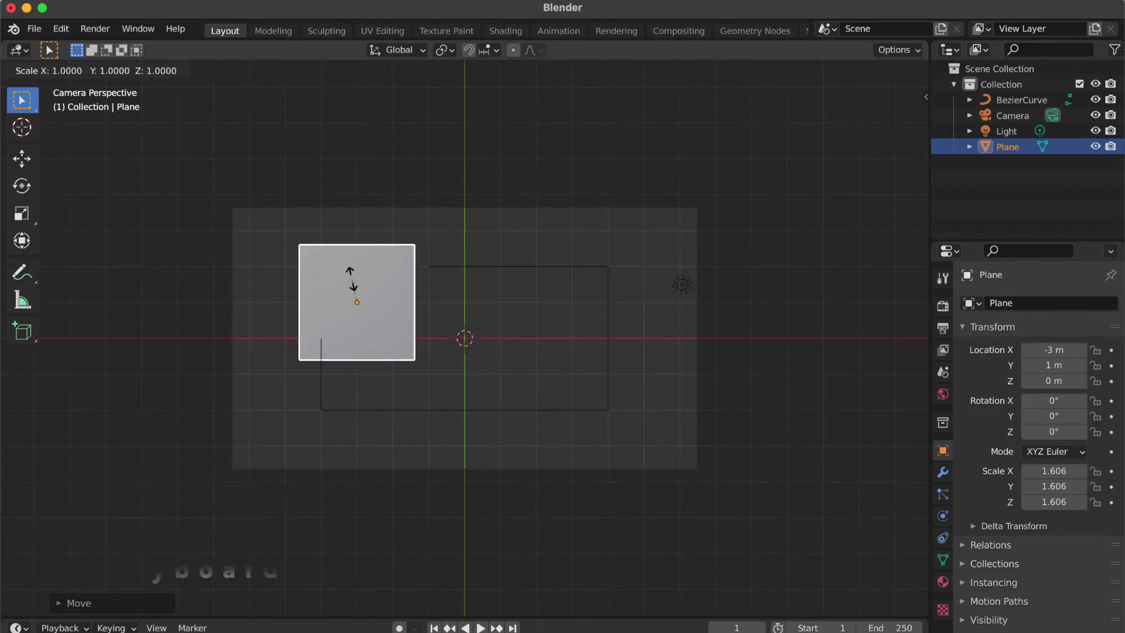
key(x)
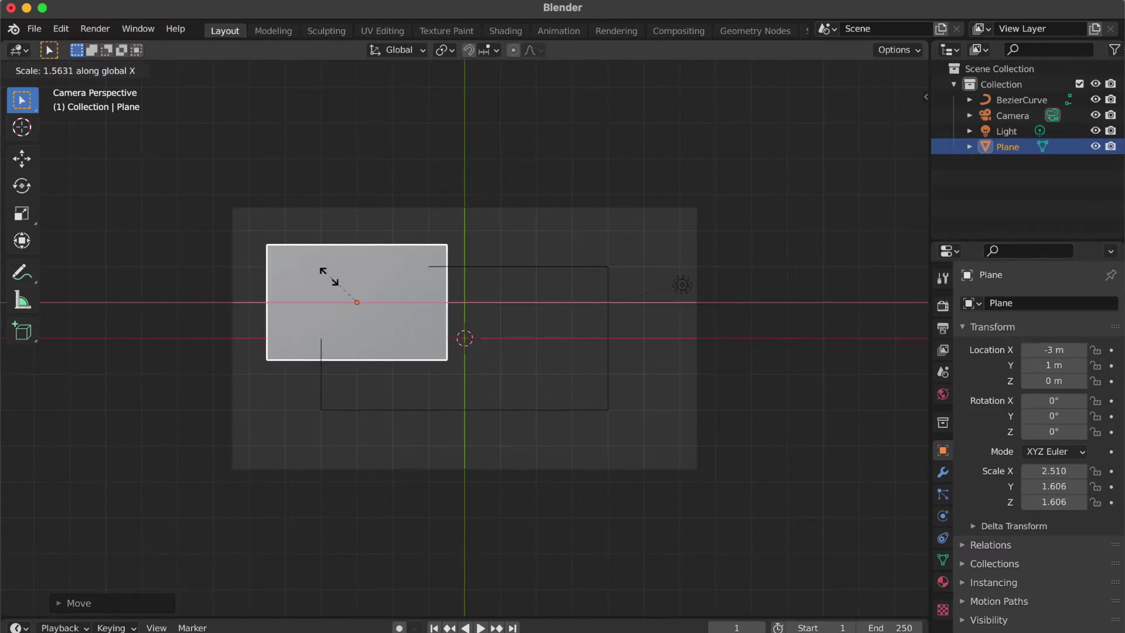
click(326, 276)
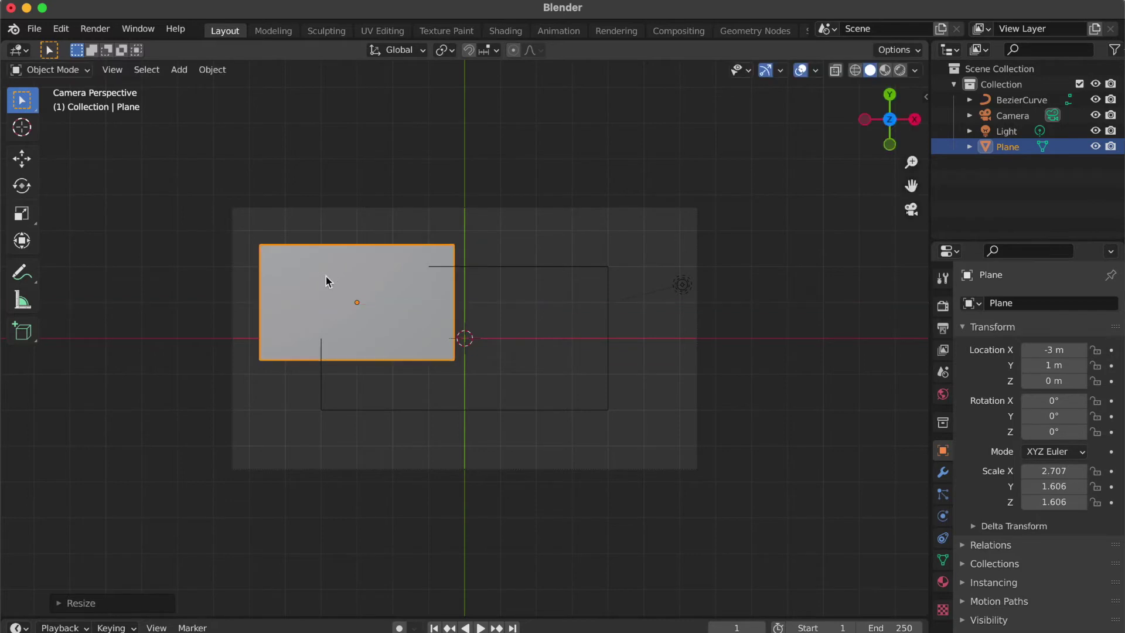
key(s)
key(y)
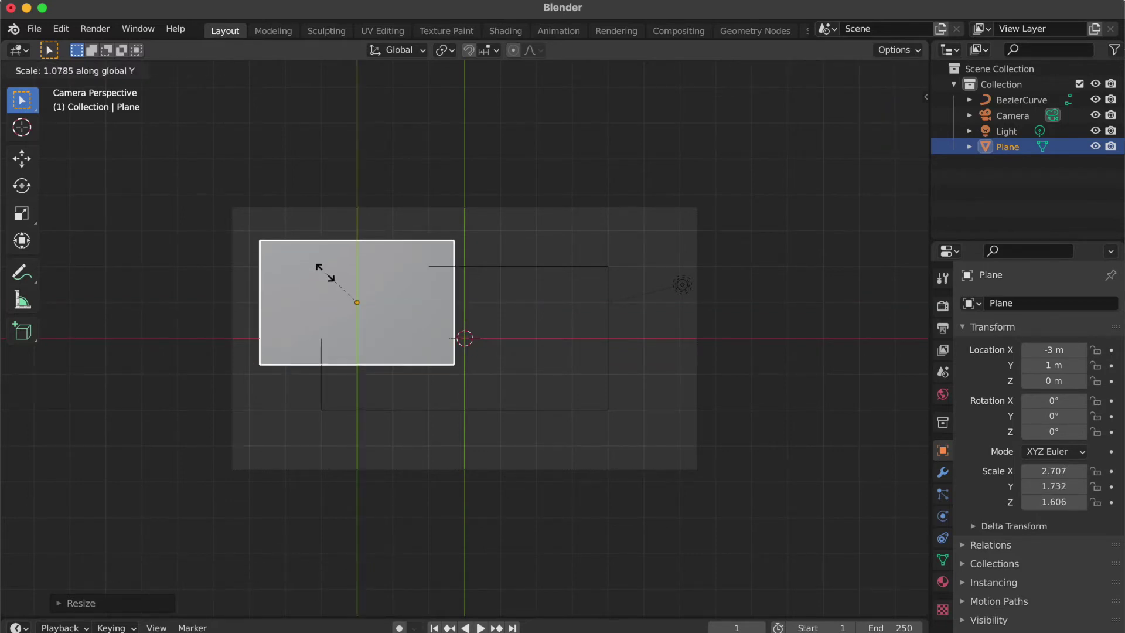
click(326, 273)
key(s)
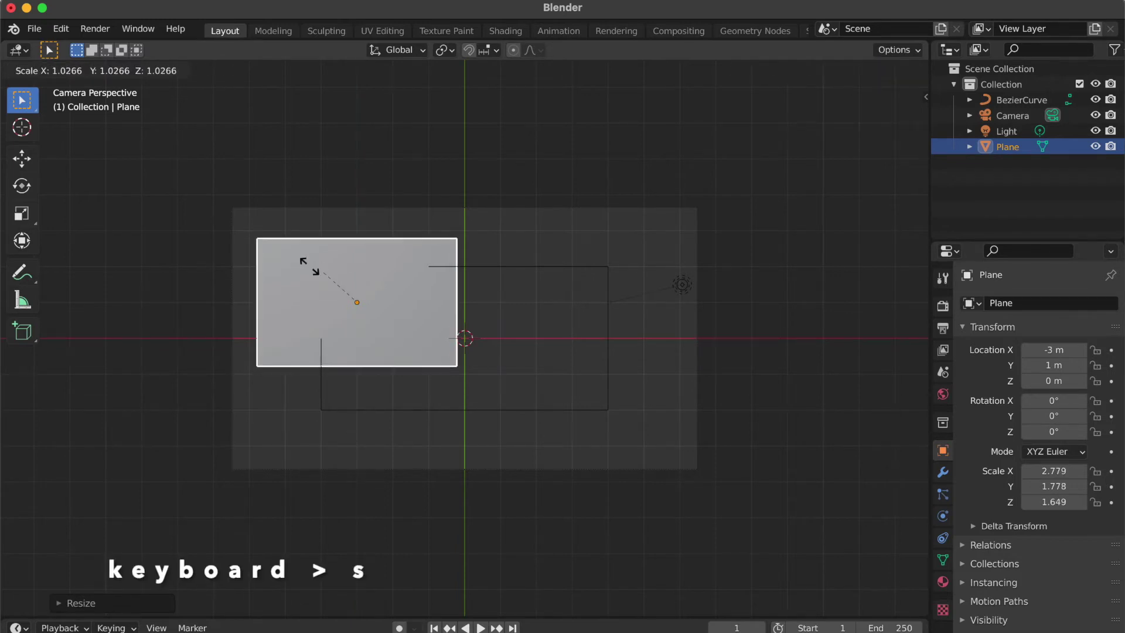
click(309, 273)
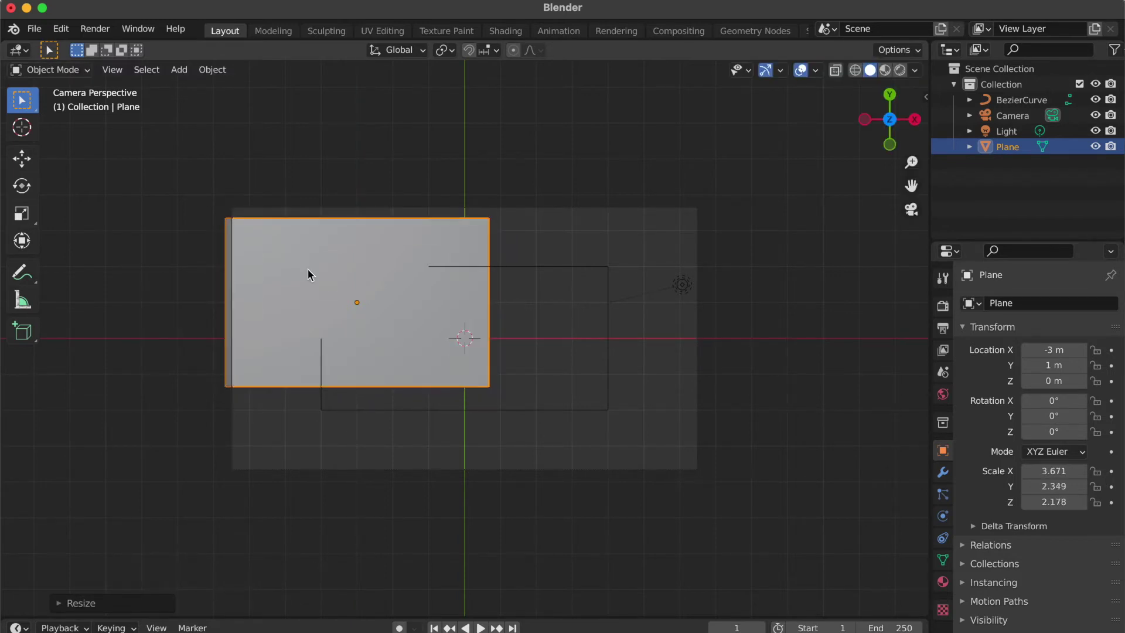
- Reposition the plane and raise it to Location Z 0.04 m in the sidebar
key(g)
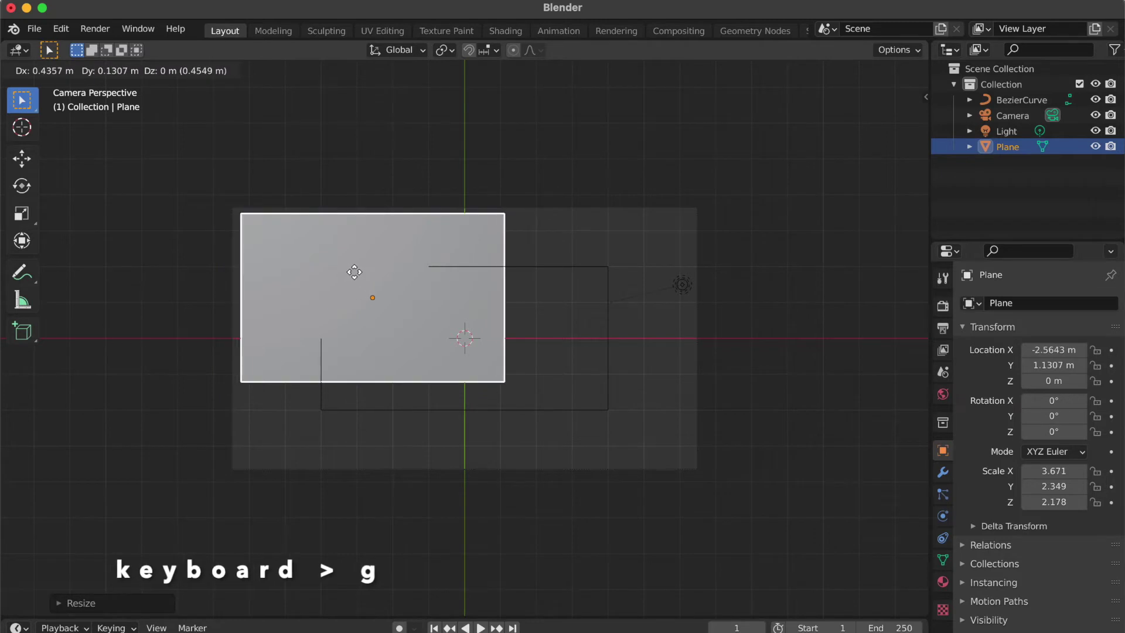
click(402, 282)
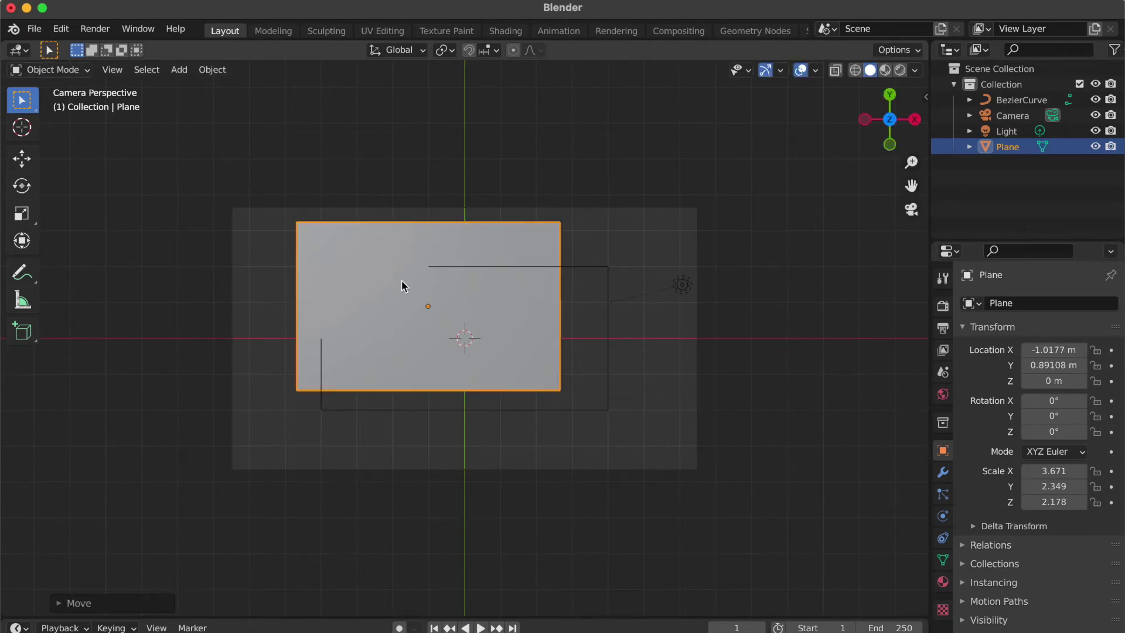
click(926, 98)
drag(845, 160, 844, 161)
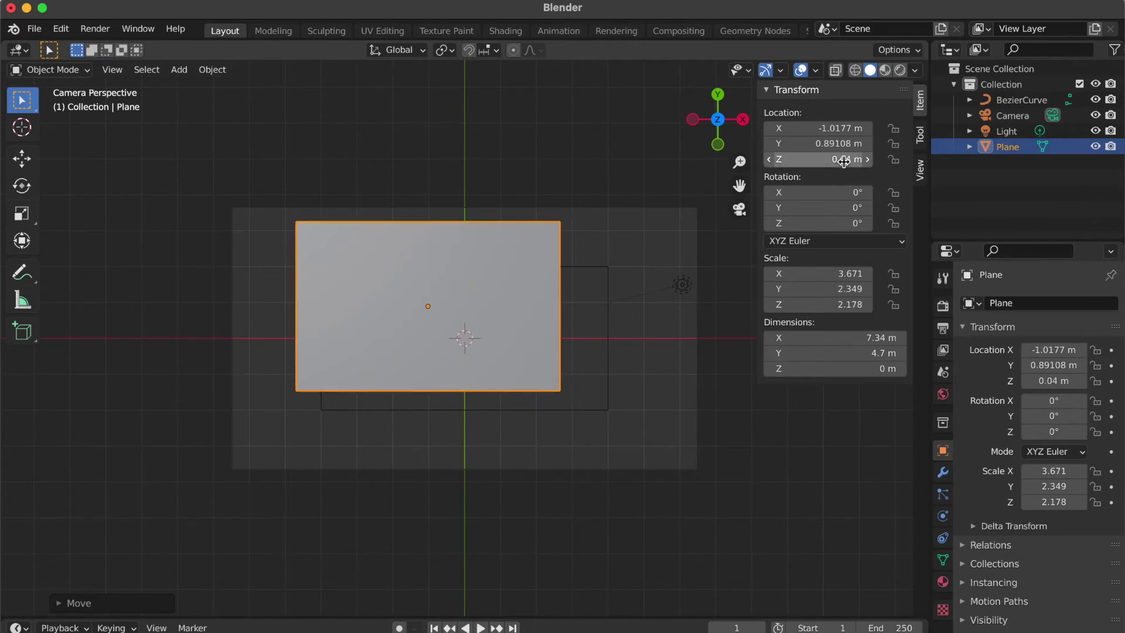
- Turn snapping back on and add a second Bezier curve, moving it upward
click(632, 149)
click(468, 50)
key(shift+a)
mouse_move(477, 286)
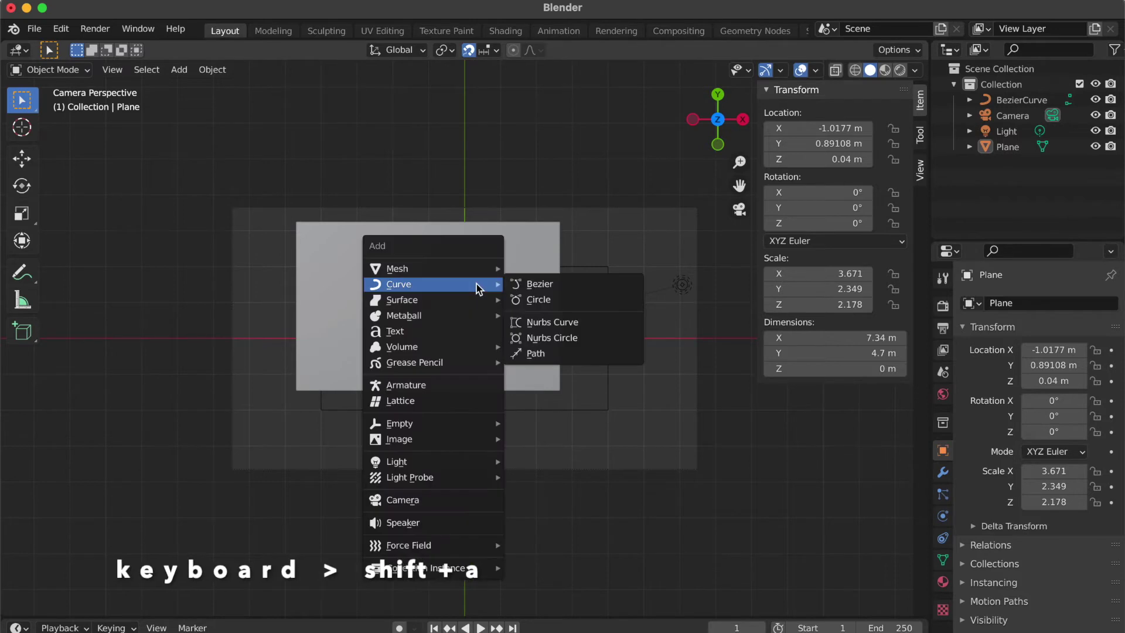
click(536, 284)
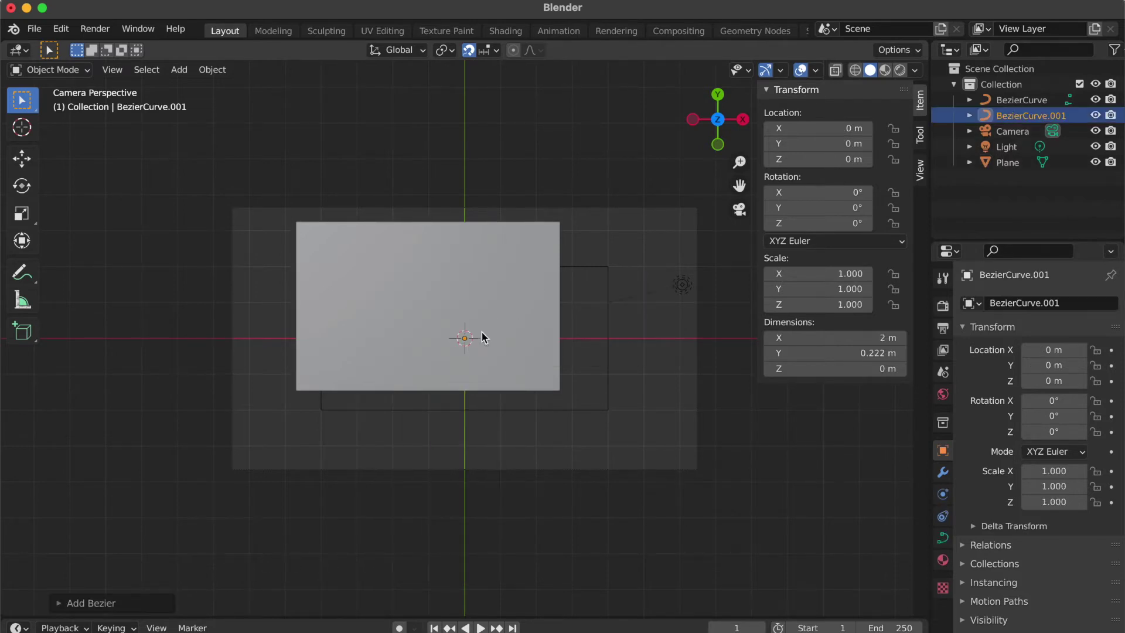
key(g)
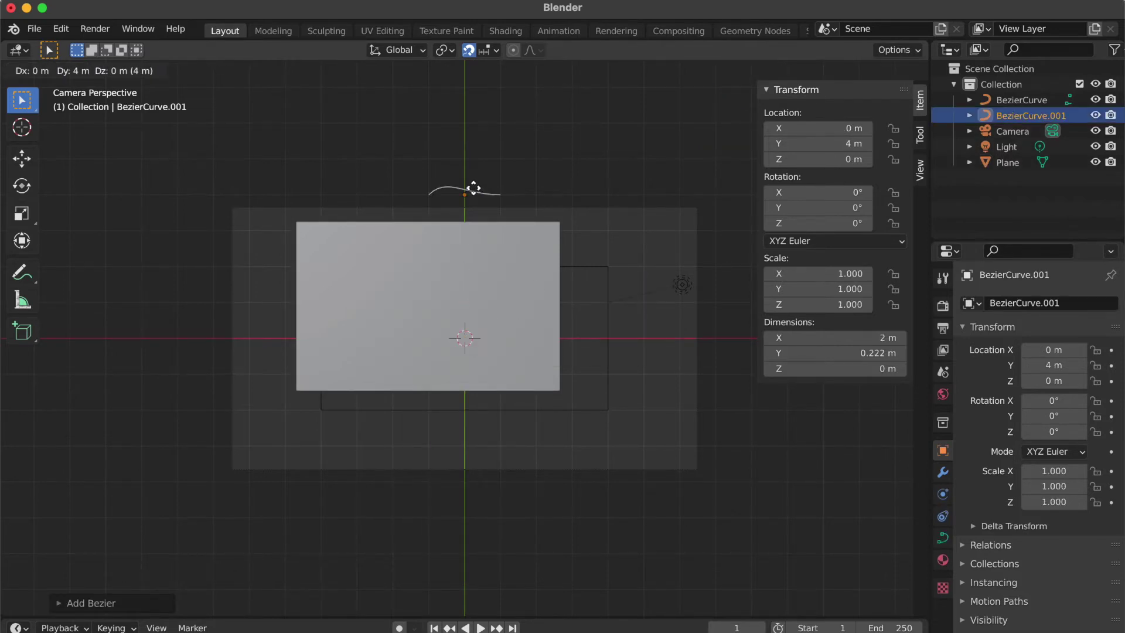
- Place BezierCurve.001 at Y 4 m, give it Vector handles, and move its left point 1 m right
click(473, 188)
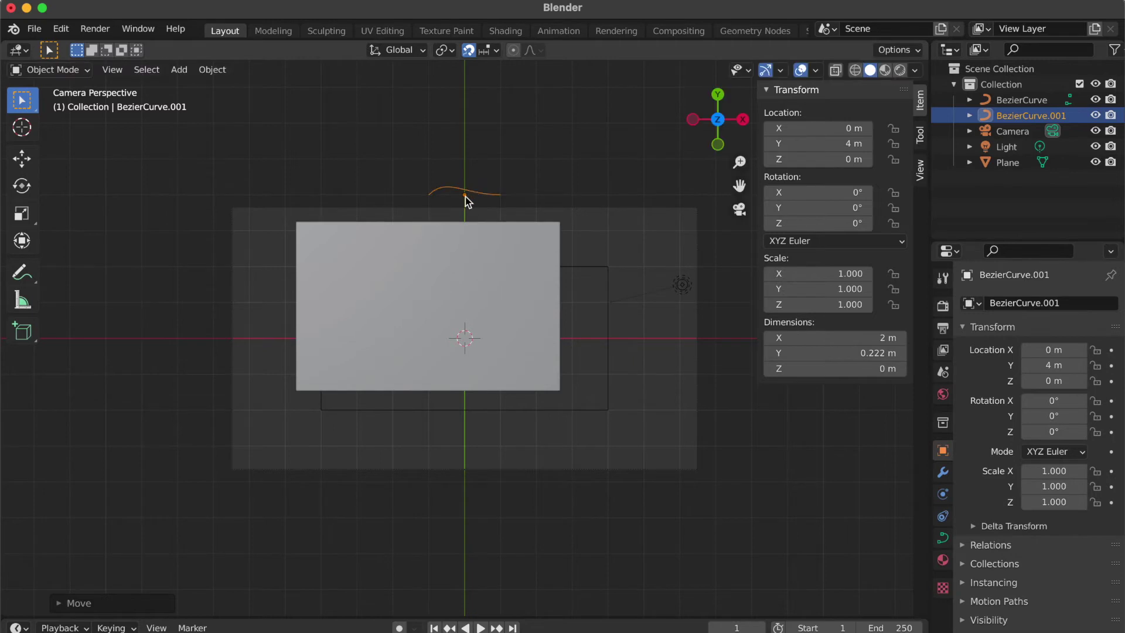
key(Tab)
key(v)
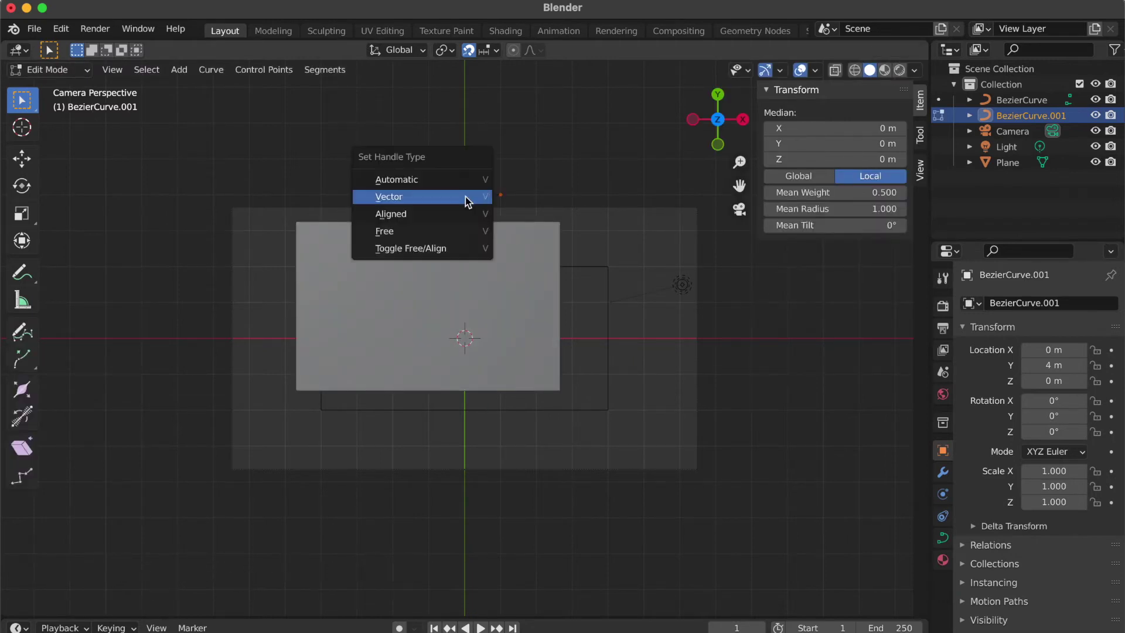
click(467, 200)
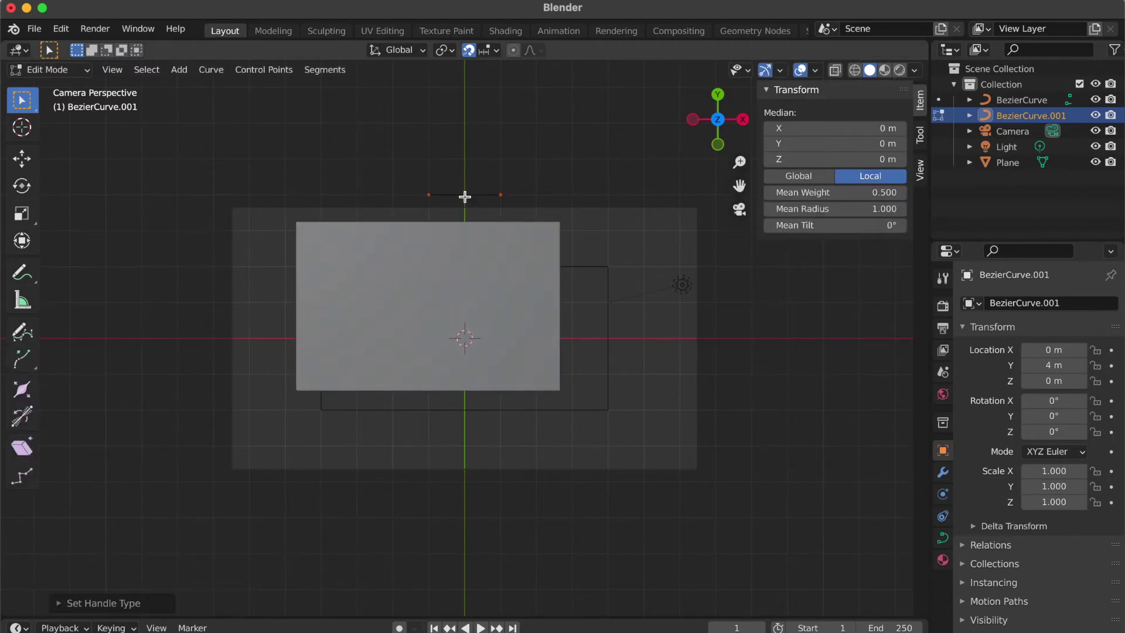
click(428, 197)
key(g)
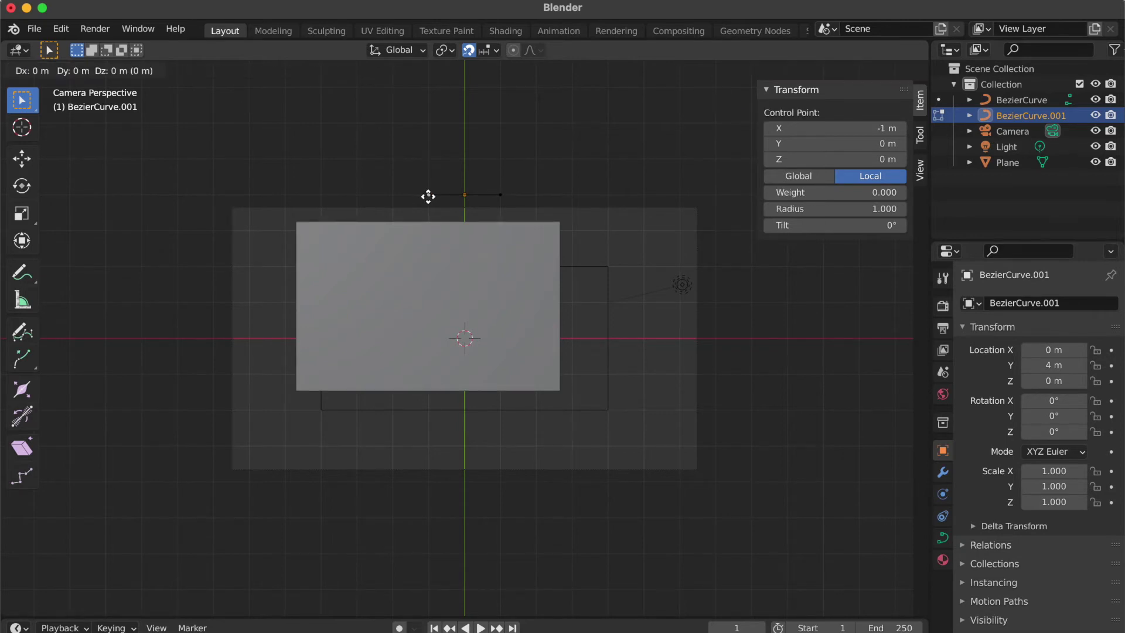
click(468, 195)
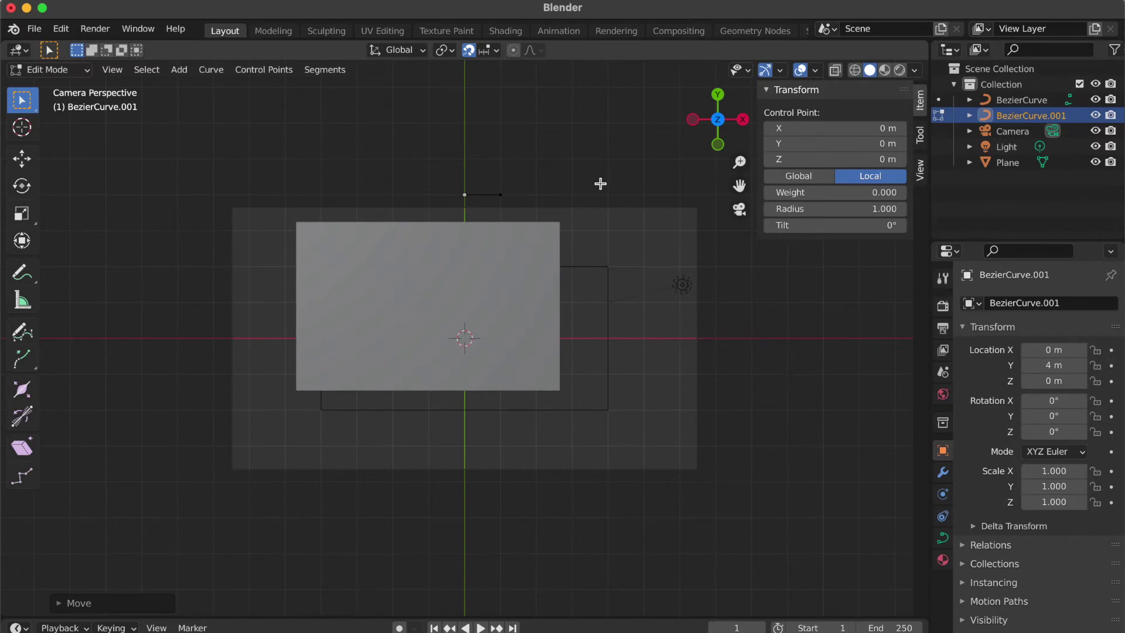
key(Tab)
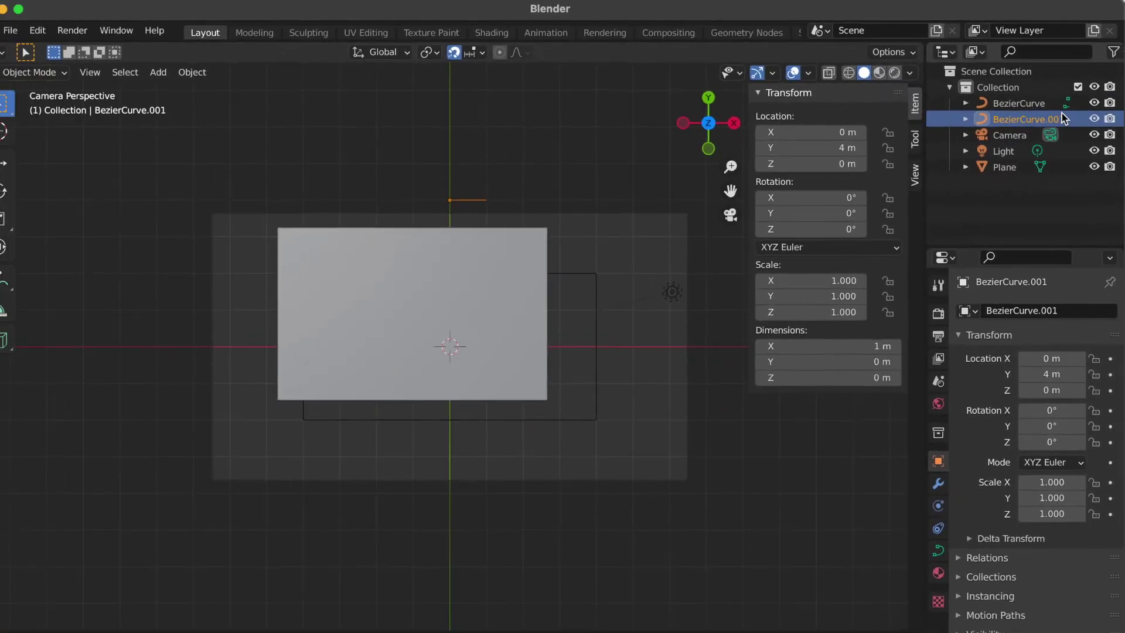
- Select BezierCurve and add a new Material.001 with a magenta Emission surface
click(609, 305)
click(609, 304)
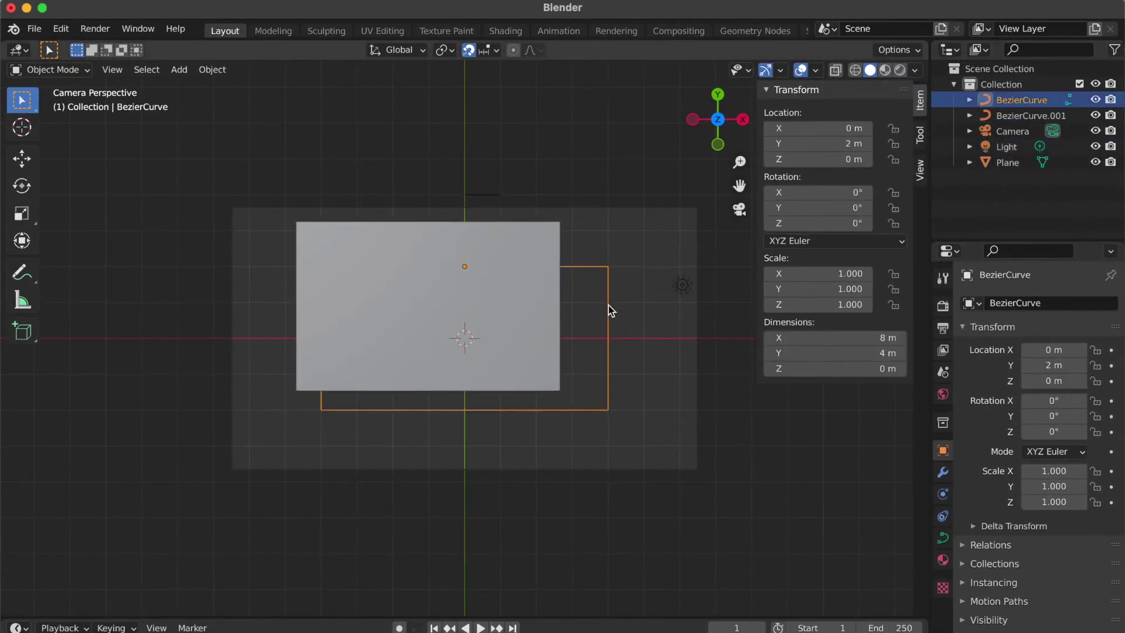
click(943, 561)
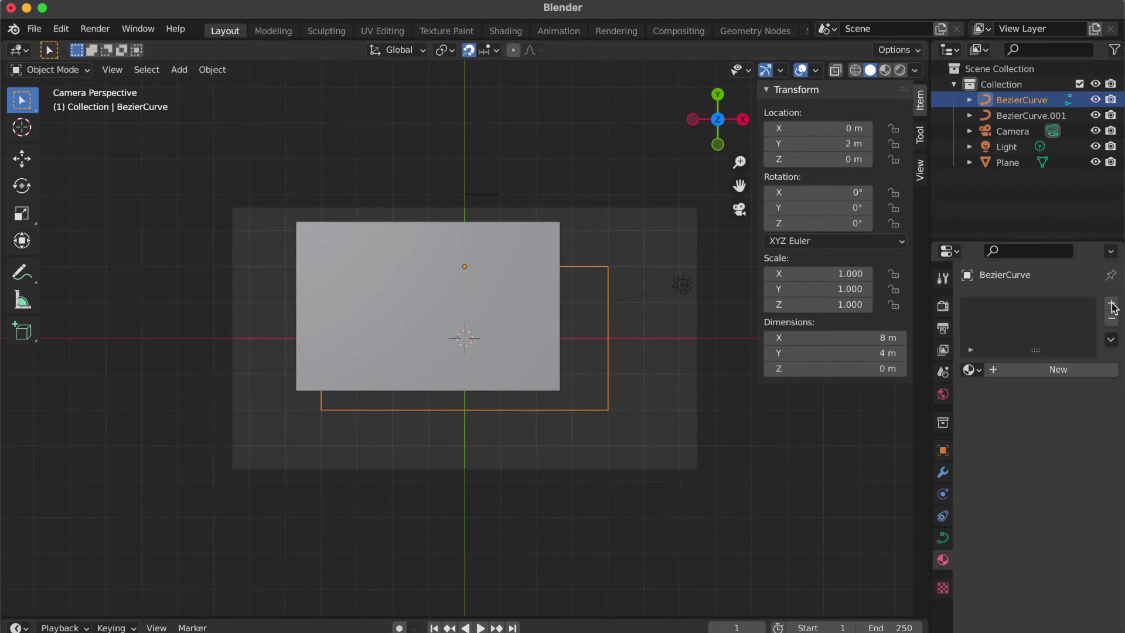
click(1079, 371)
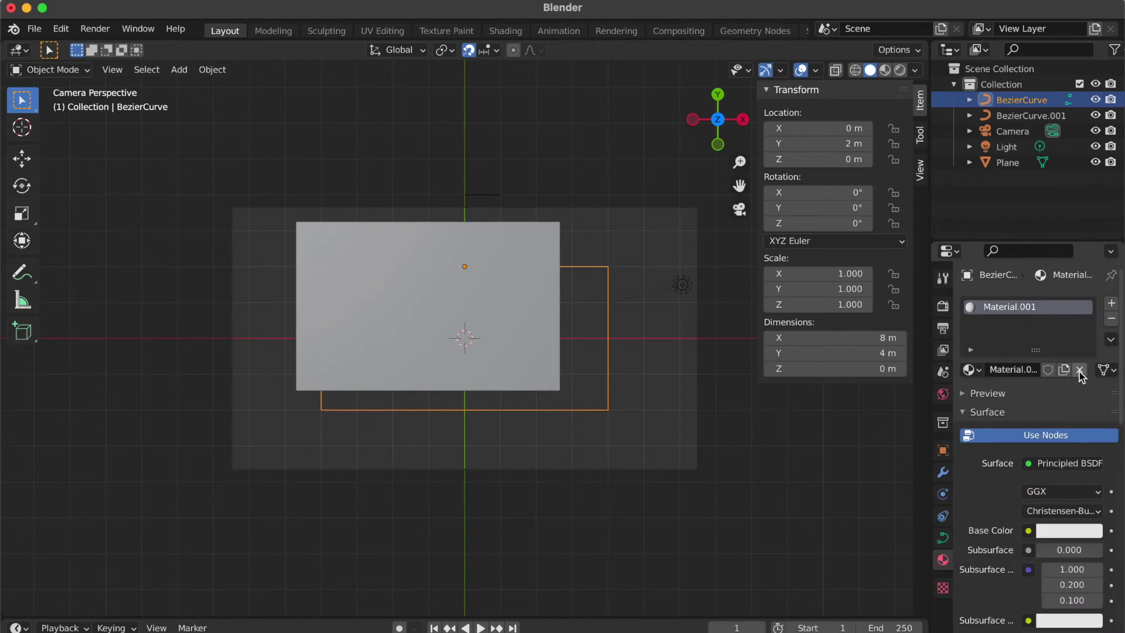
click(1068, 465)
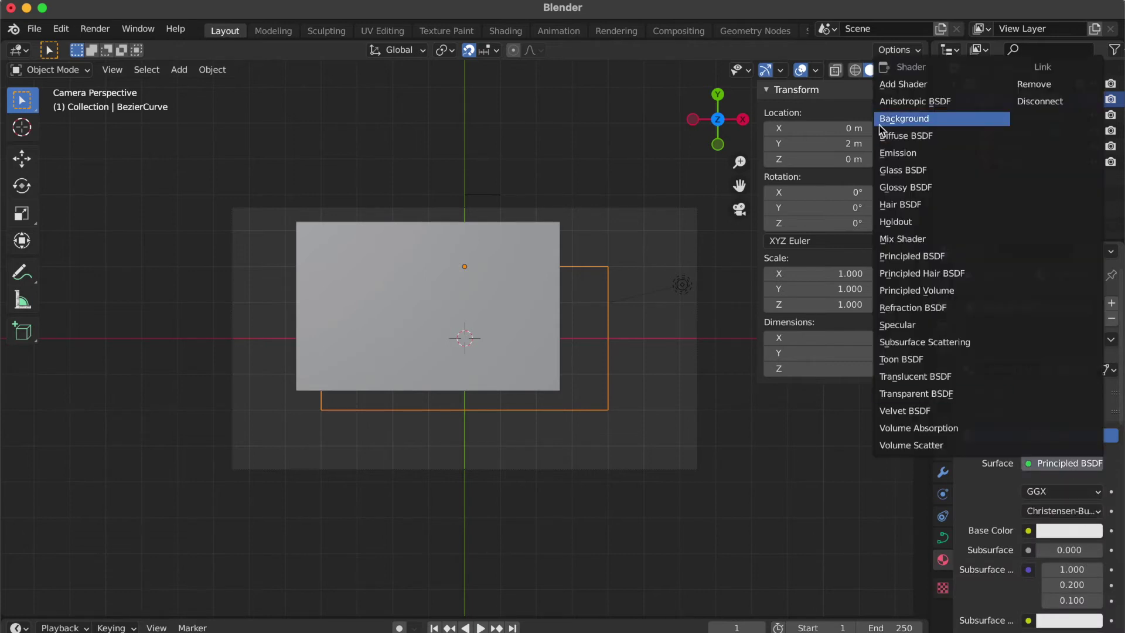
click(898, 150)
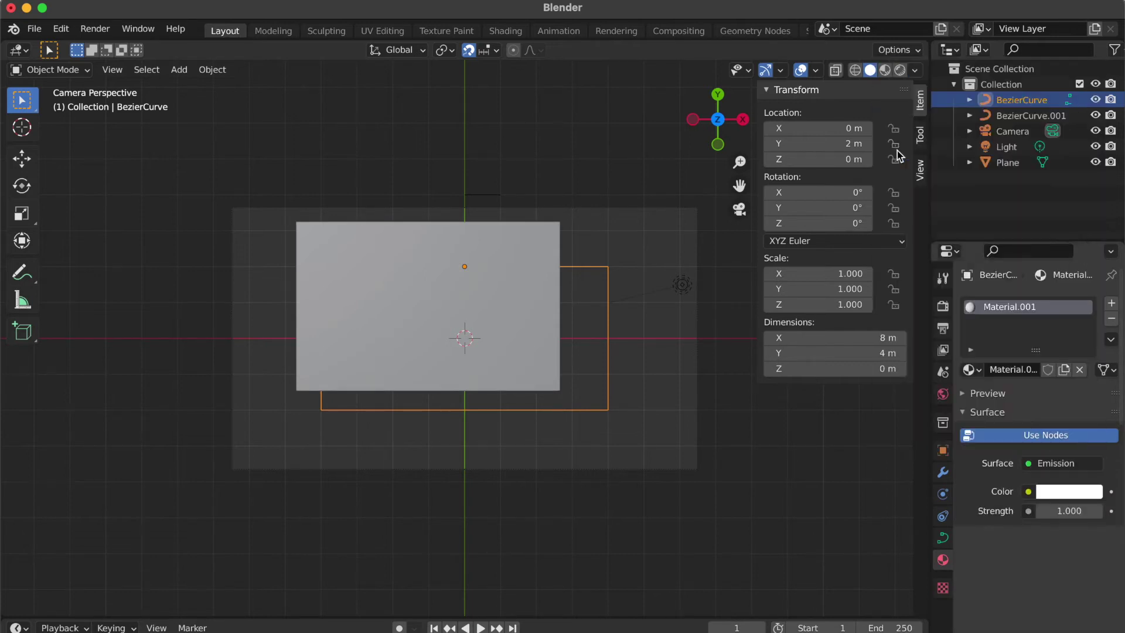
click(1068, 492)
click(1055, 336)
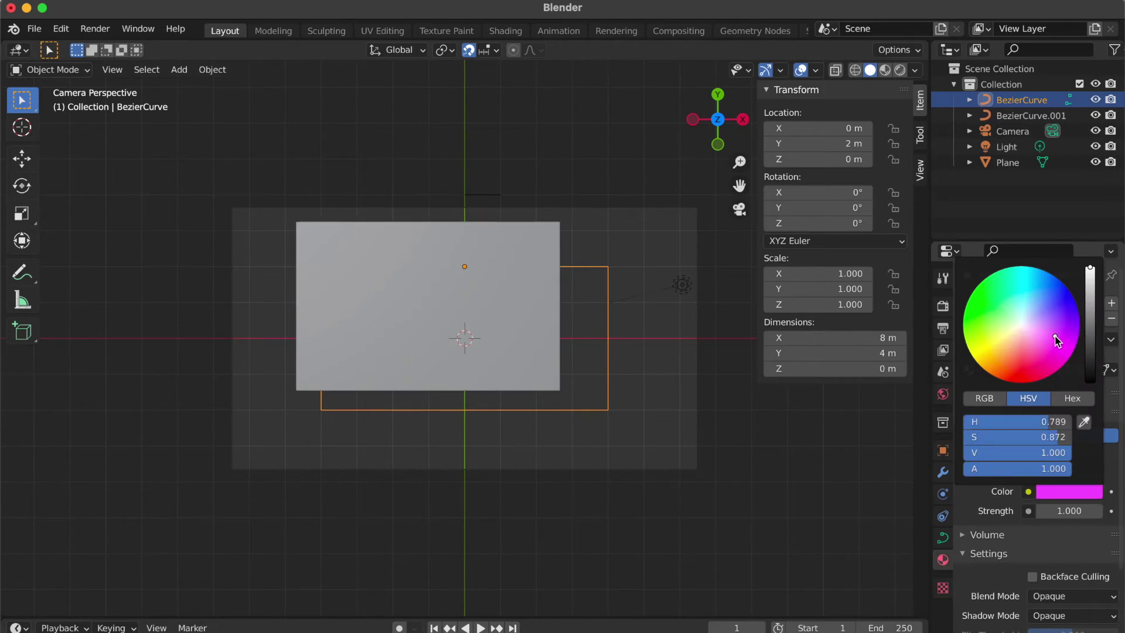
click(941, 539)
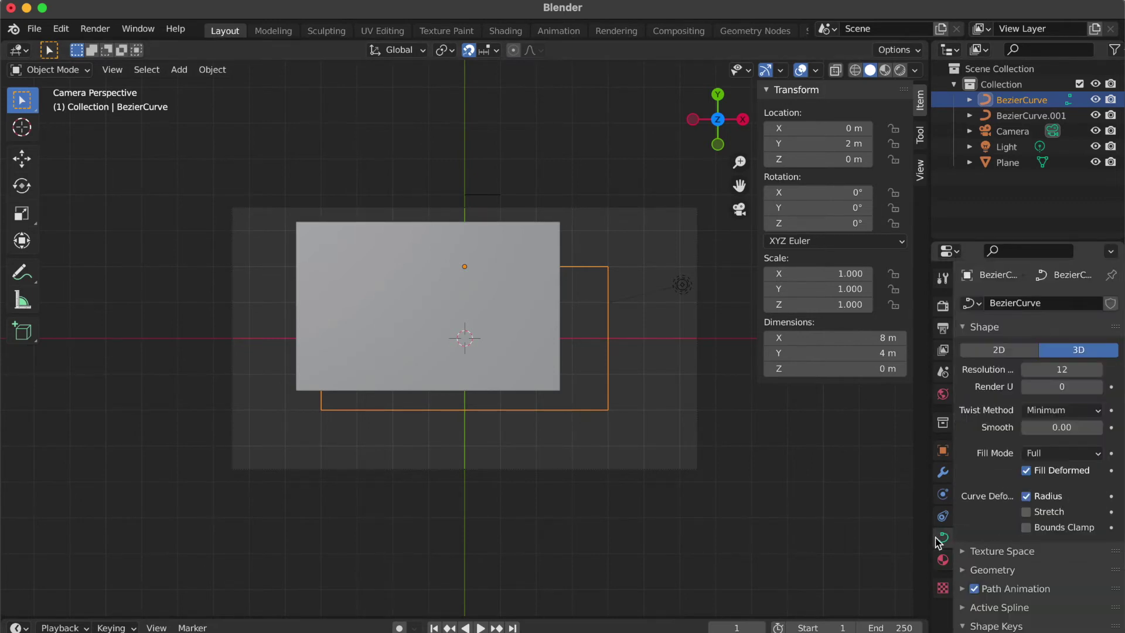
- Make the path 2D and set its Bevel to Object with BezierCurve.001 as the profile
click(1000, 350)
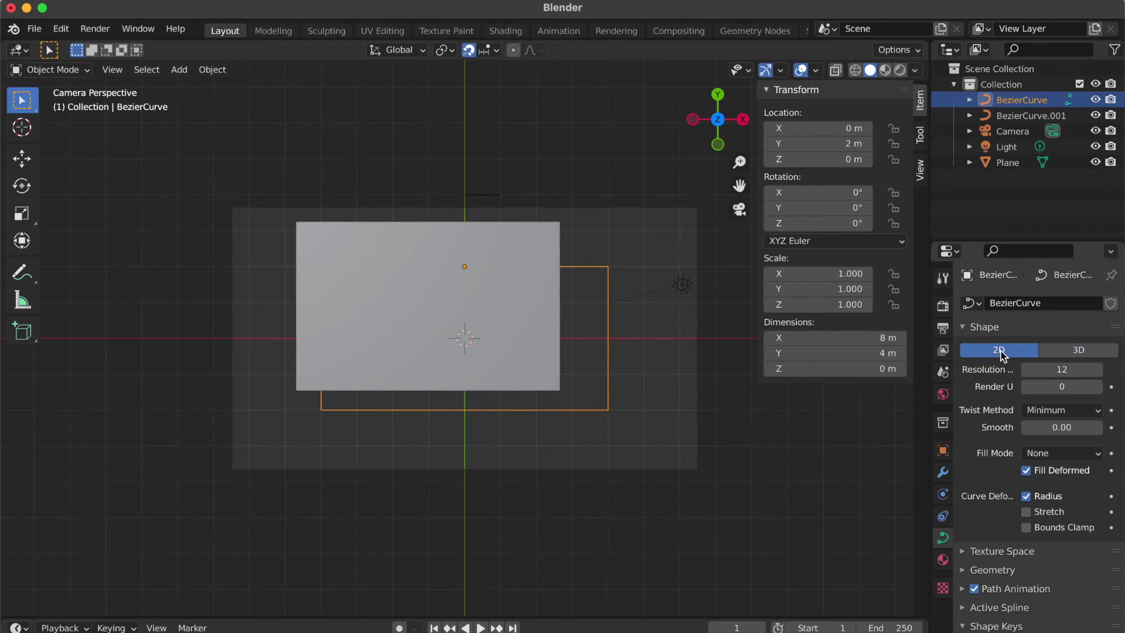
click(964, 571)
scroll(996, 574, down, 10)
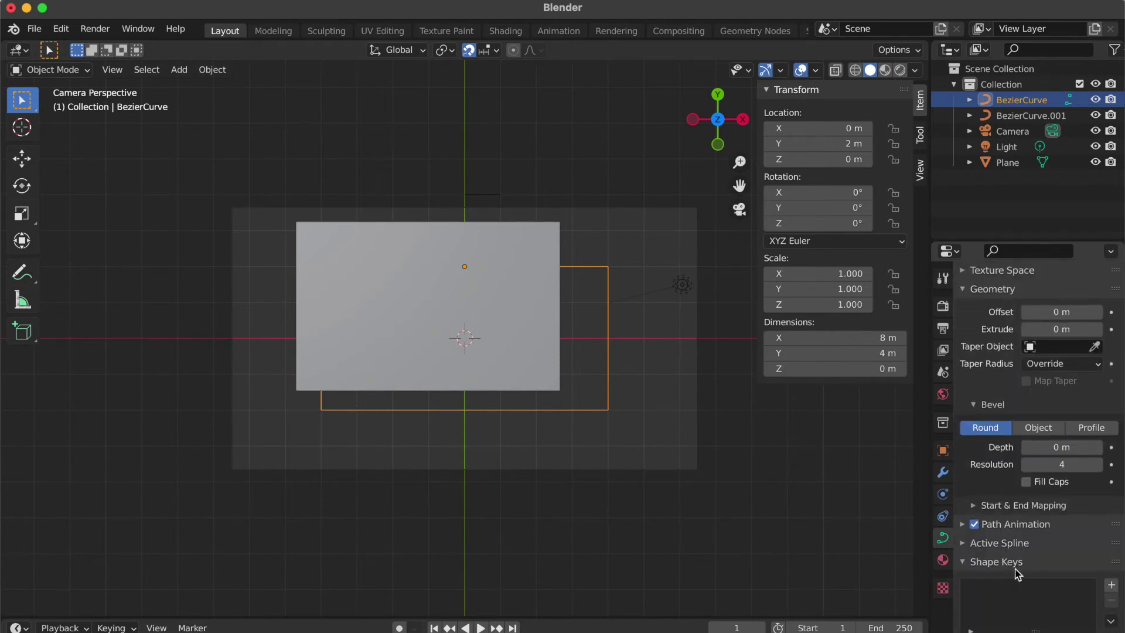
click(1041, 430)
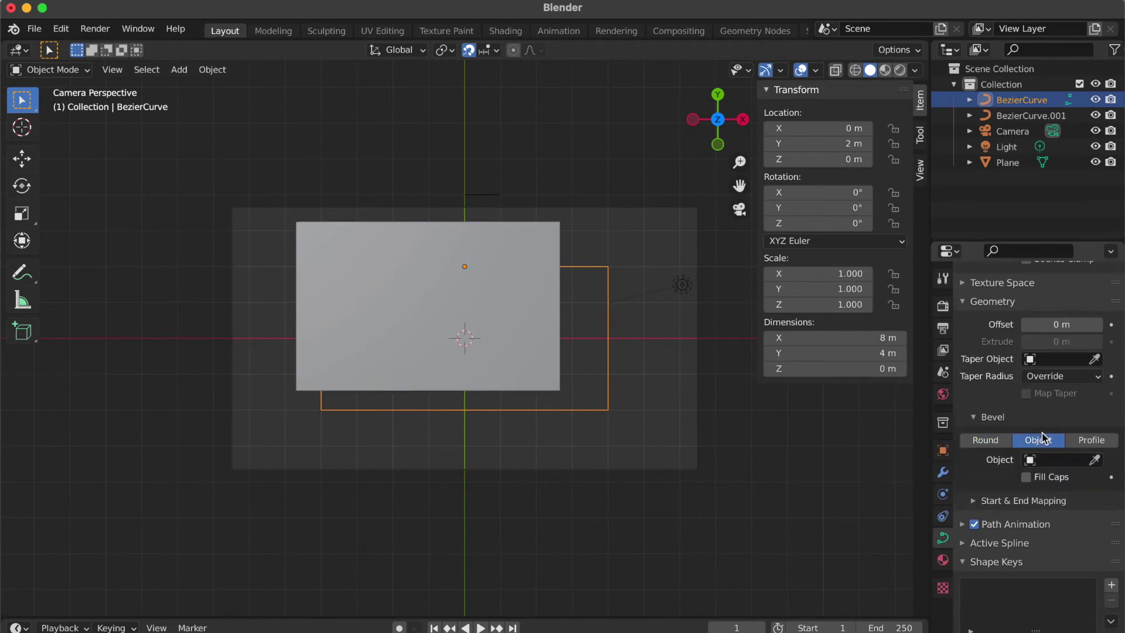
click(1033, 466)
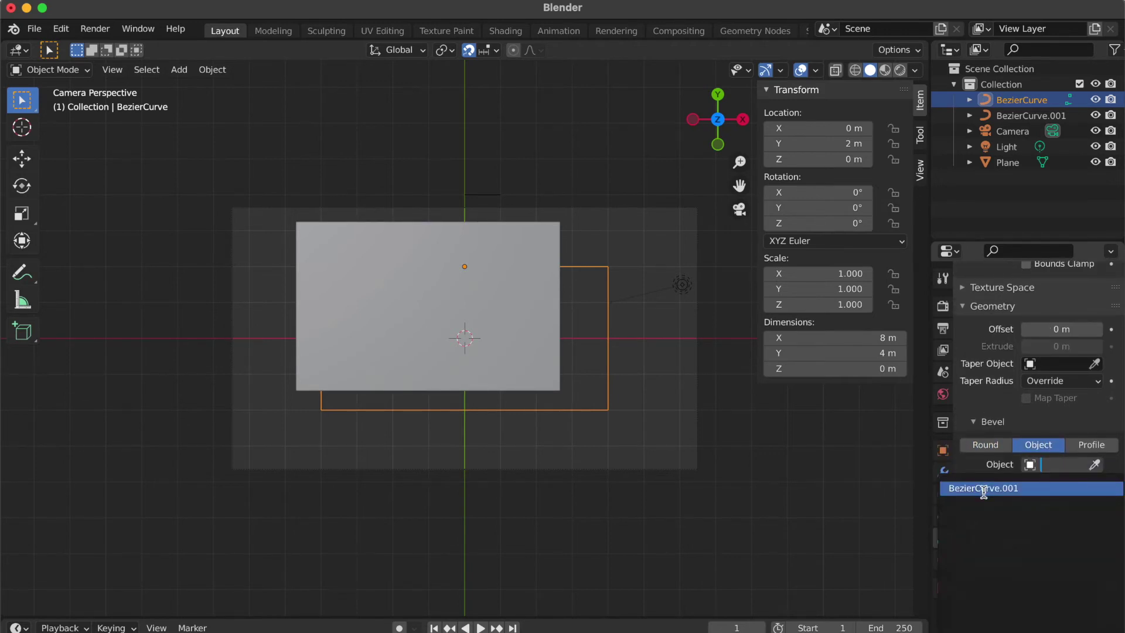
click(984, 489)
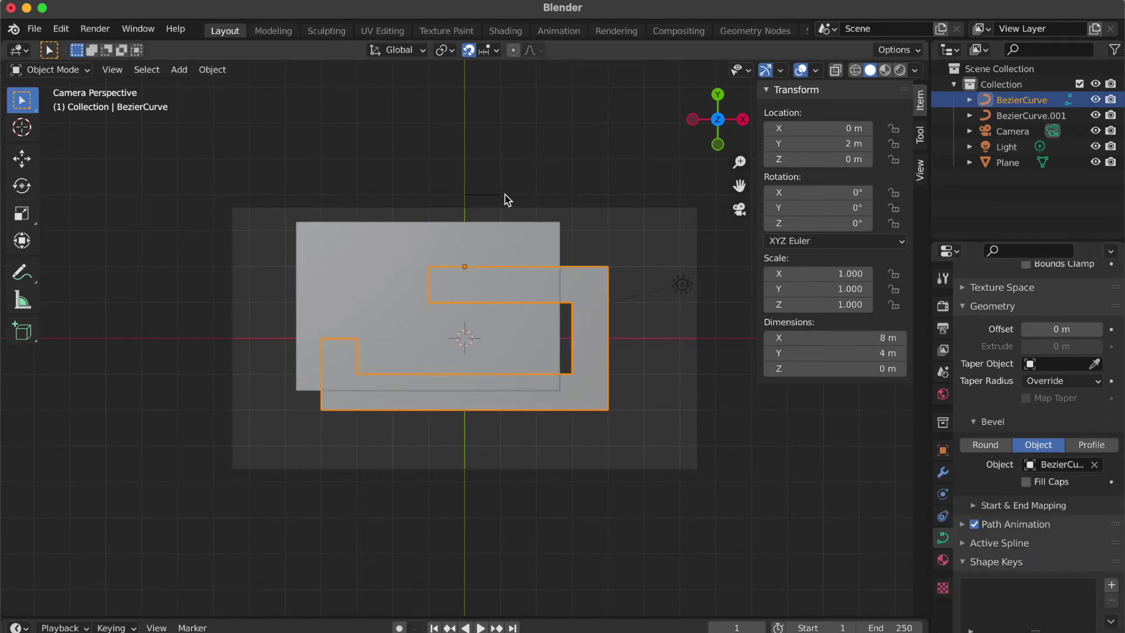
- Lock BezierCurve.001's Y scale, drag Scale X to 0.120, and switch to Rendered shading
click(486, 195)
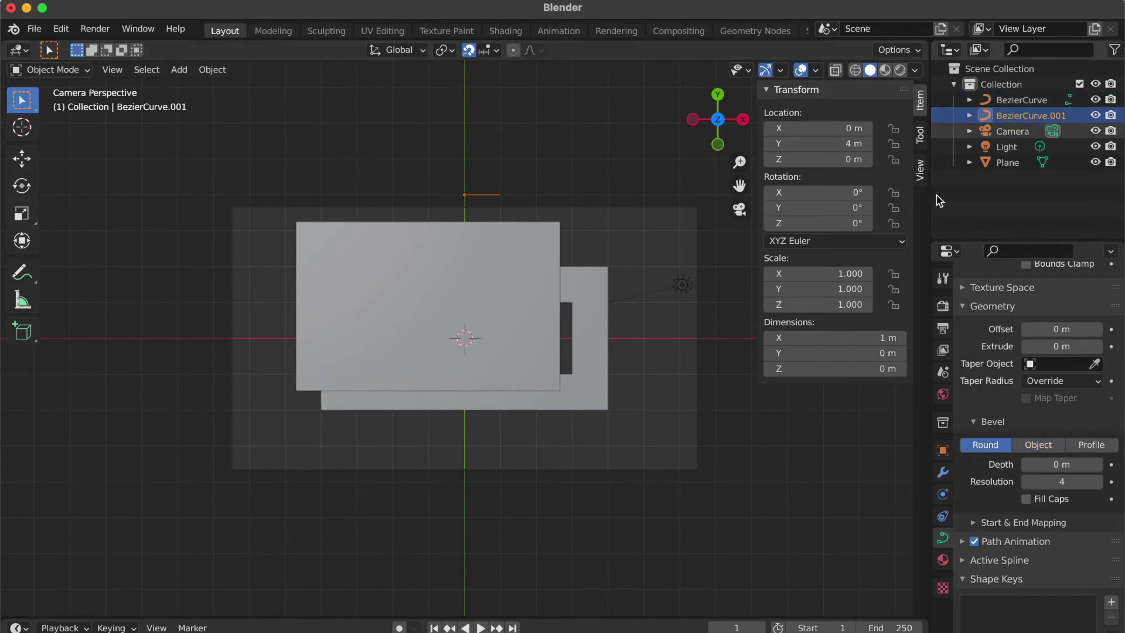
click(894, 289)
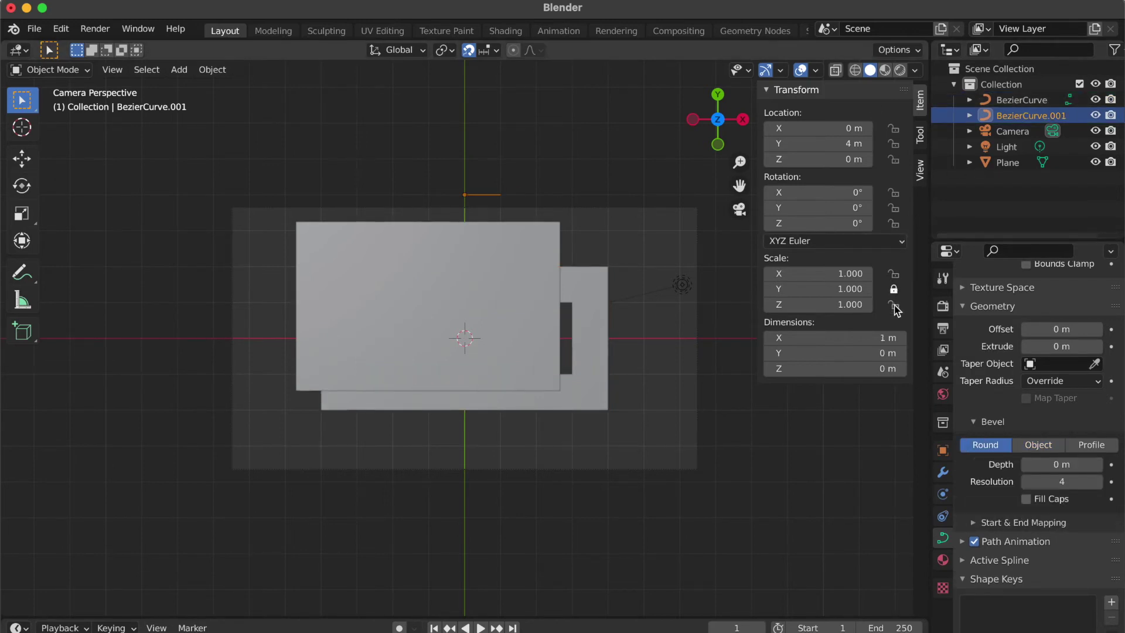
drag(838, 277, 712, 277)
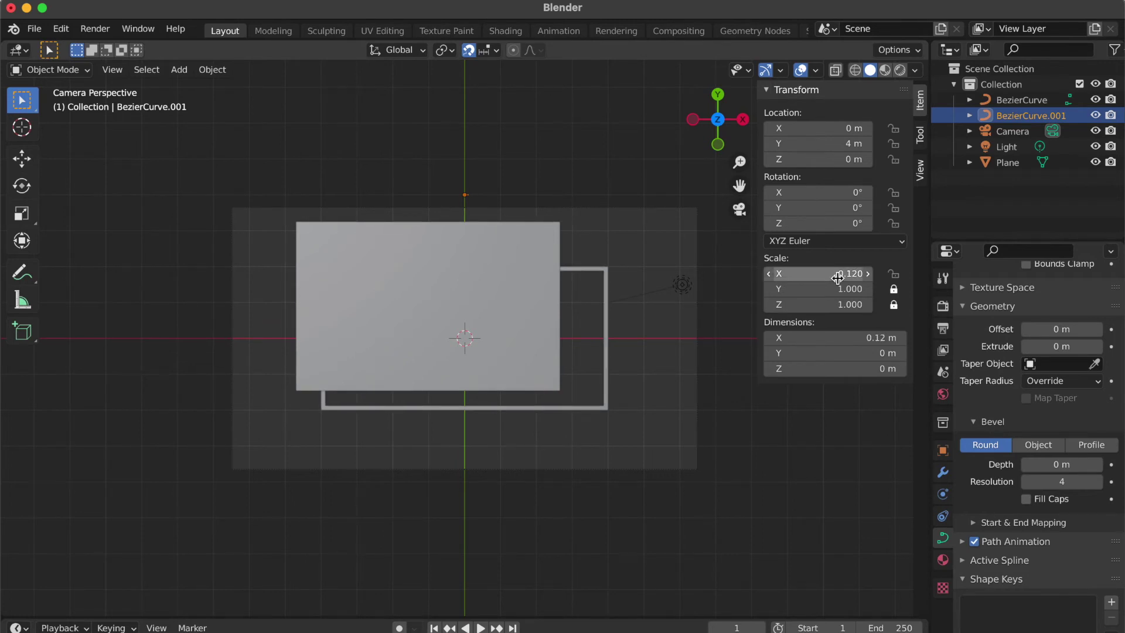
click(899, 69)
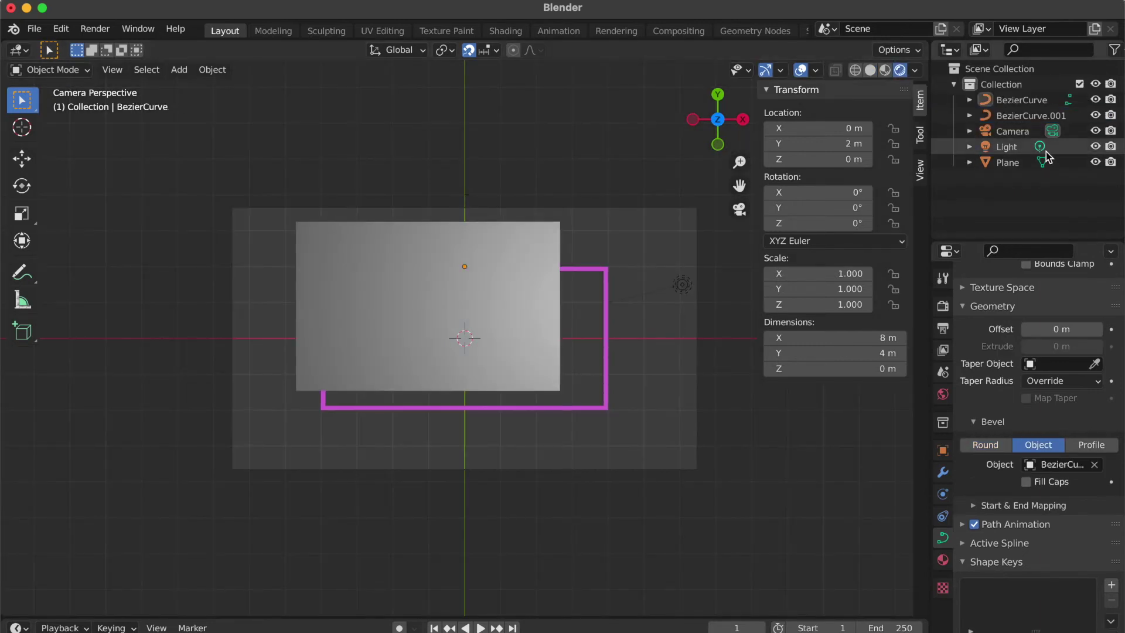
- Hide the Light in the Outliner, expand Start & End Mapping, and enlarge the timeline
click(1095, 147)
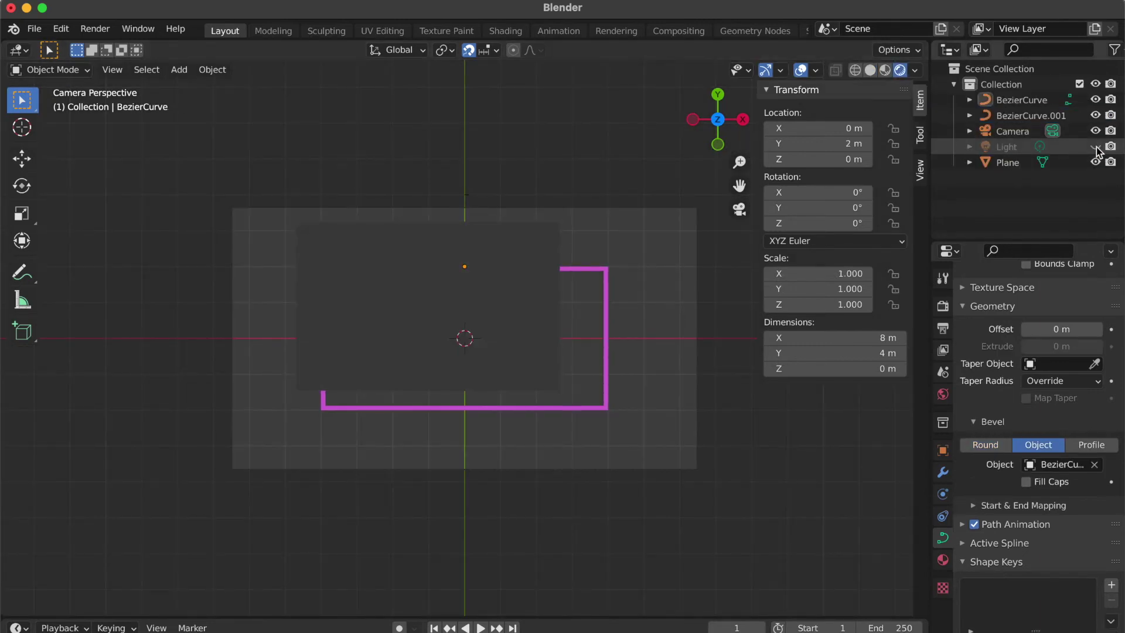
click(996, 505)
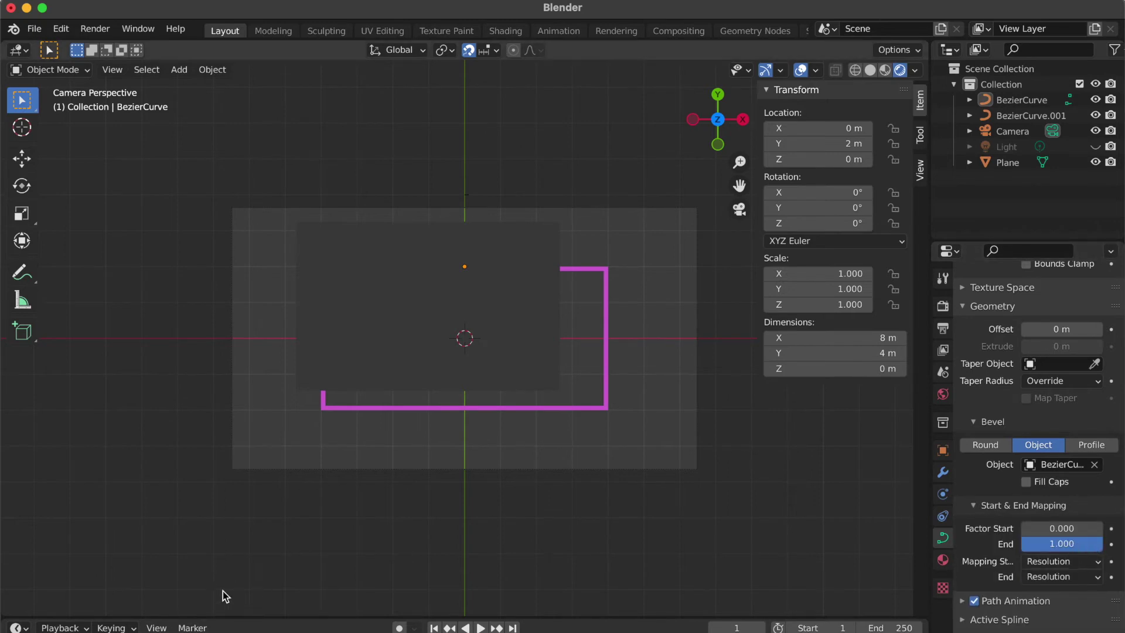
drag(245, 616, 249, 513)
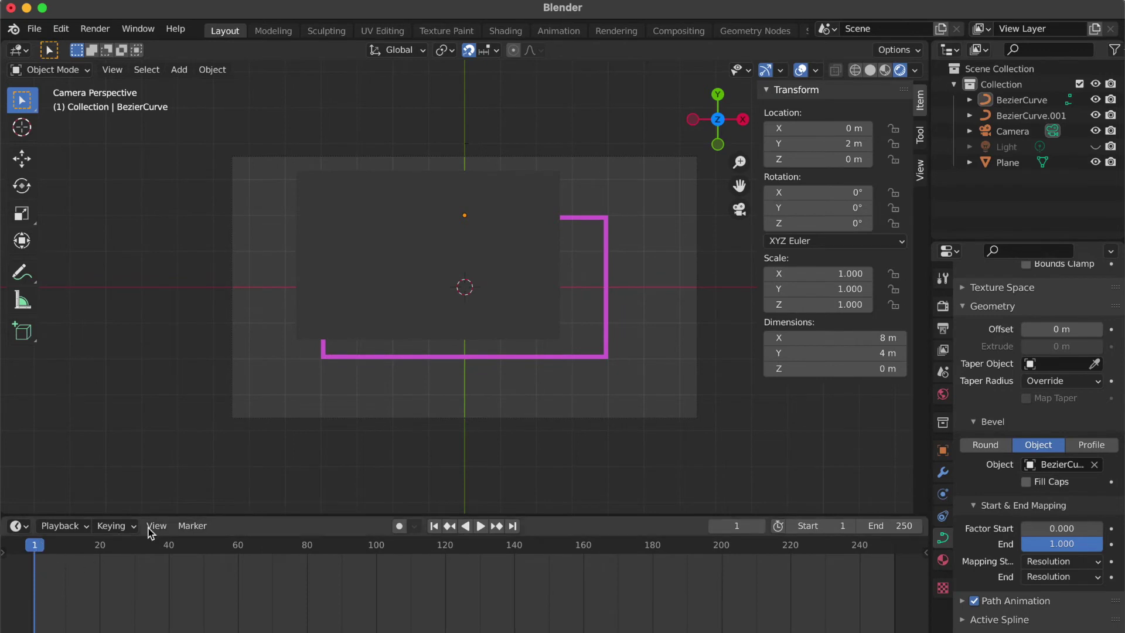
- Set the current frame and Start to 0 and End to 40, then test the path's end factor
click(741, 529)
text(0)
key(Tab)
text(0)
key(Tab)
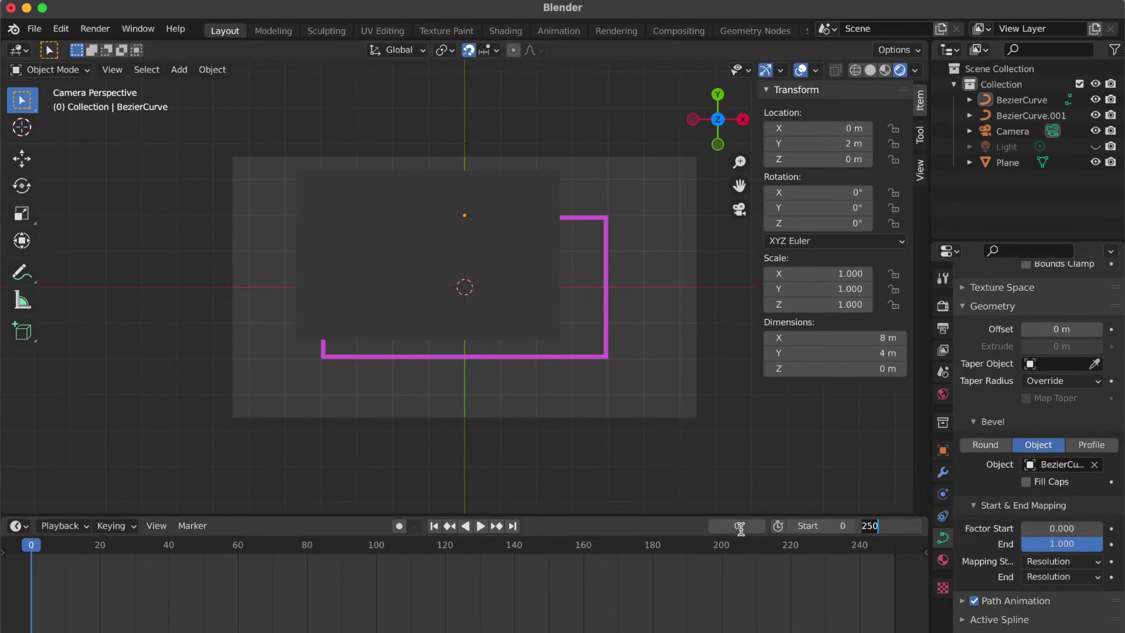
text(40)
key(Return)
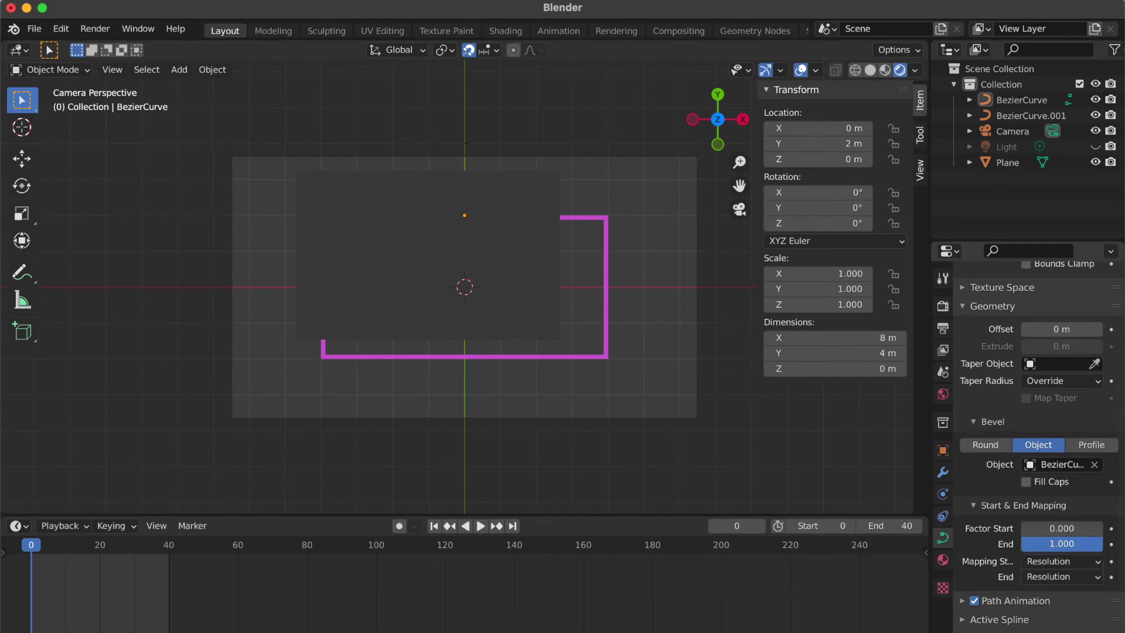
drag(1061, 544, 1108, 548)
- Keyframe the bevel's Factor End and Factor Start at frame 0
click(1111, 544)
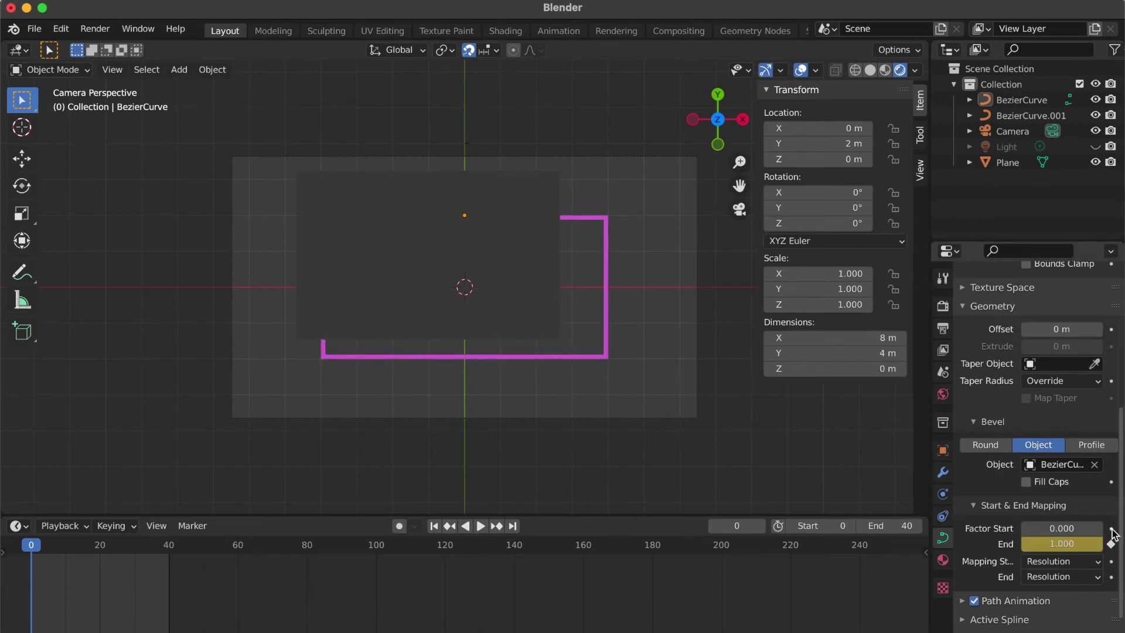
click(1111, 529)
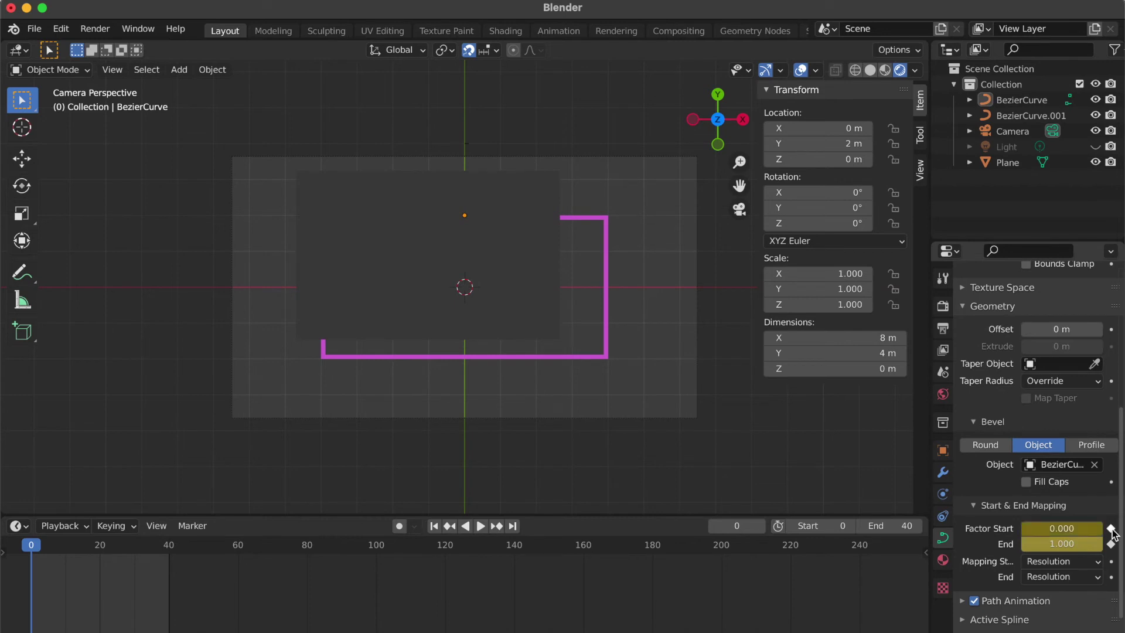
click(606, 335)
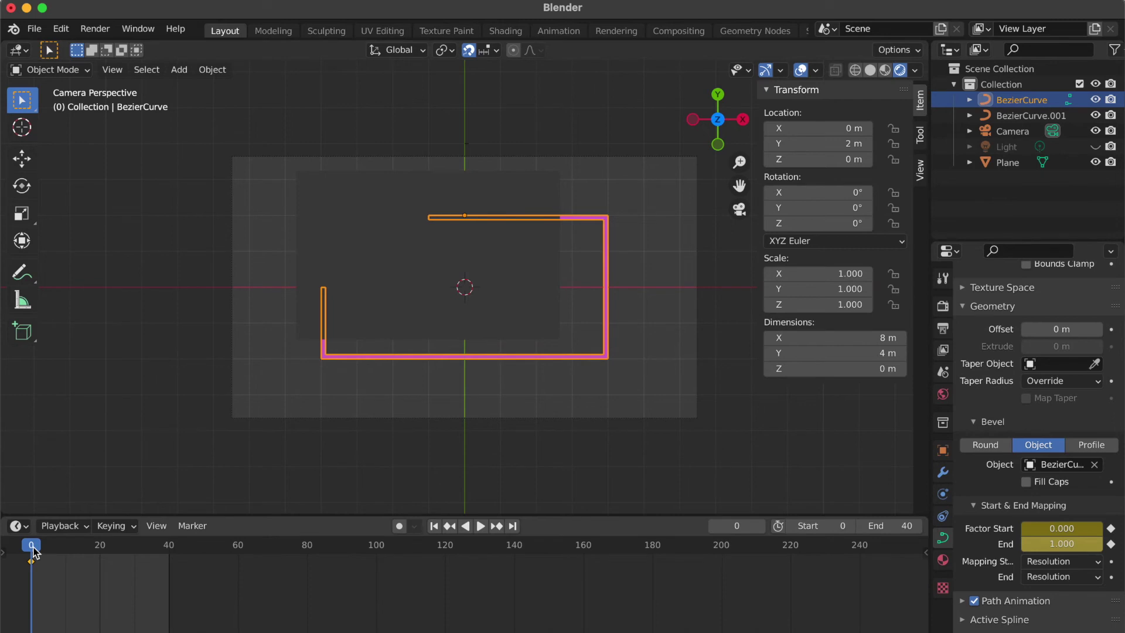
- At frame 40 set Factor End to 0.217, keyframe both factors, and play the animation
drag(32, 550, 170, 550)
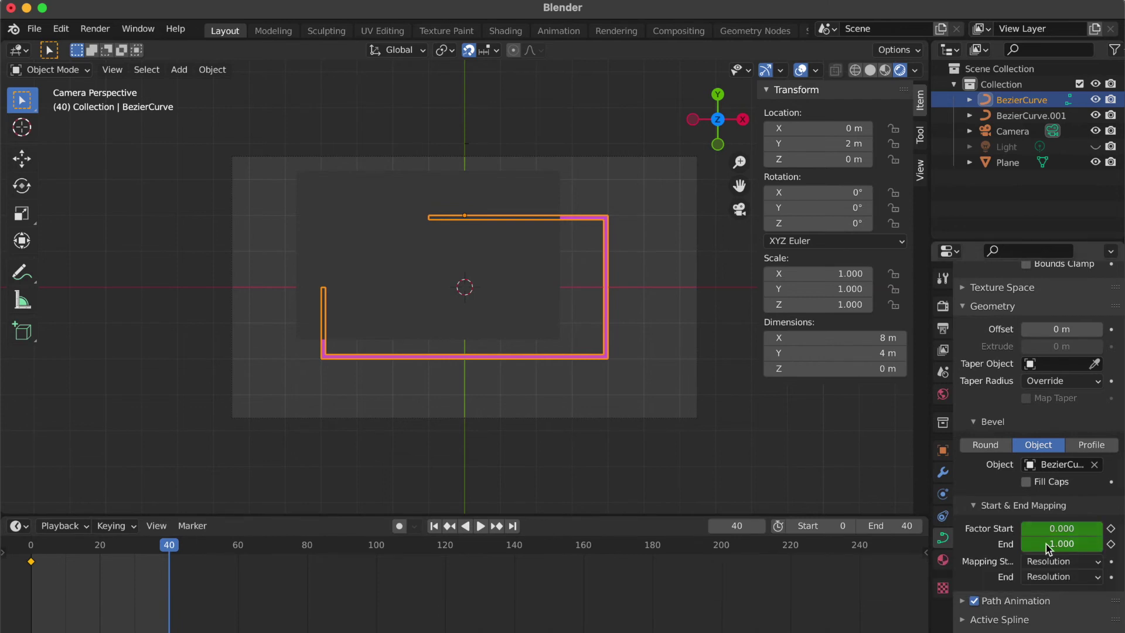
drag(1062, 544, 1015, 544)
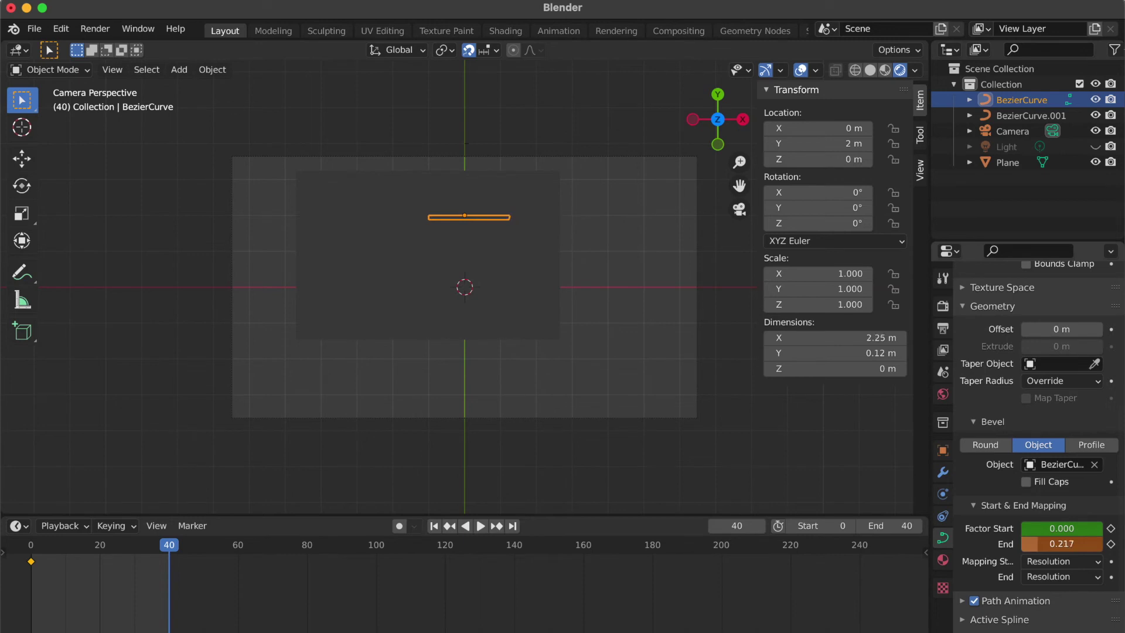
click(1062, 544)
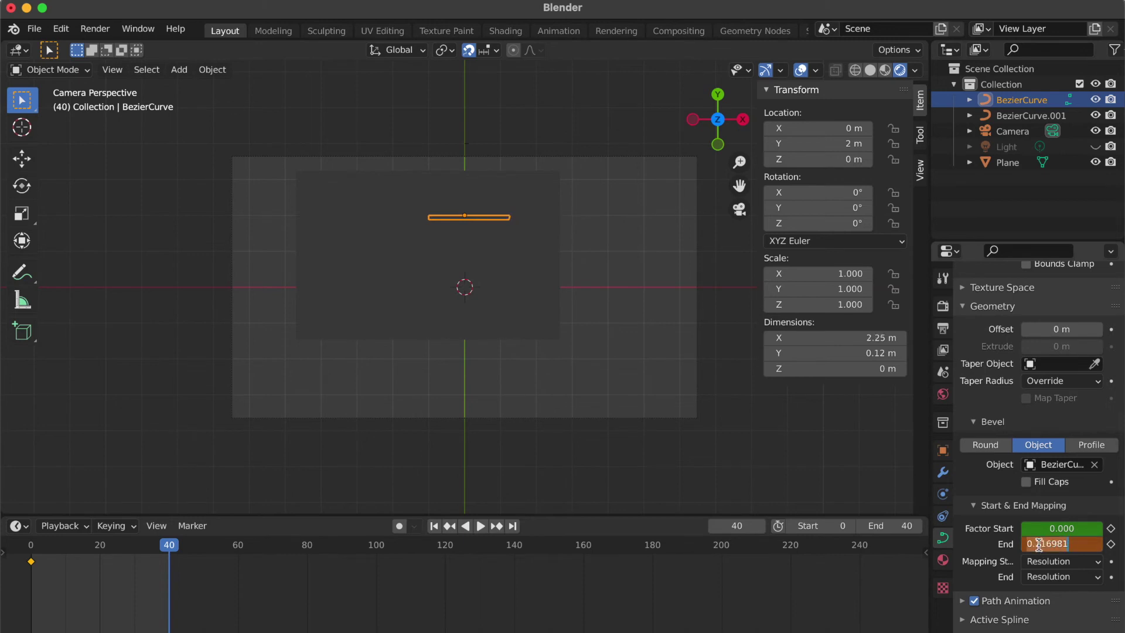
click(1112, 545)
click(1111, 544)
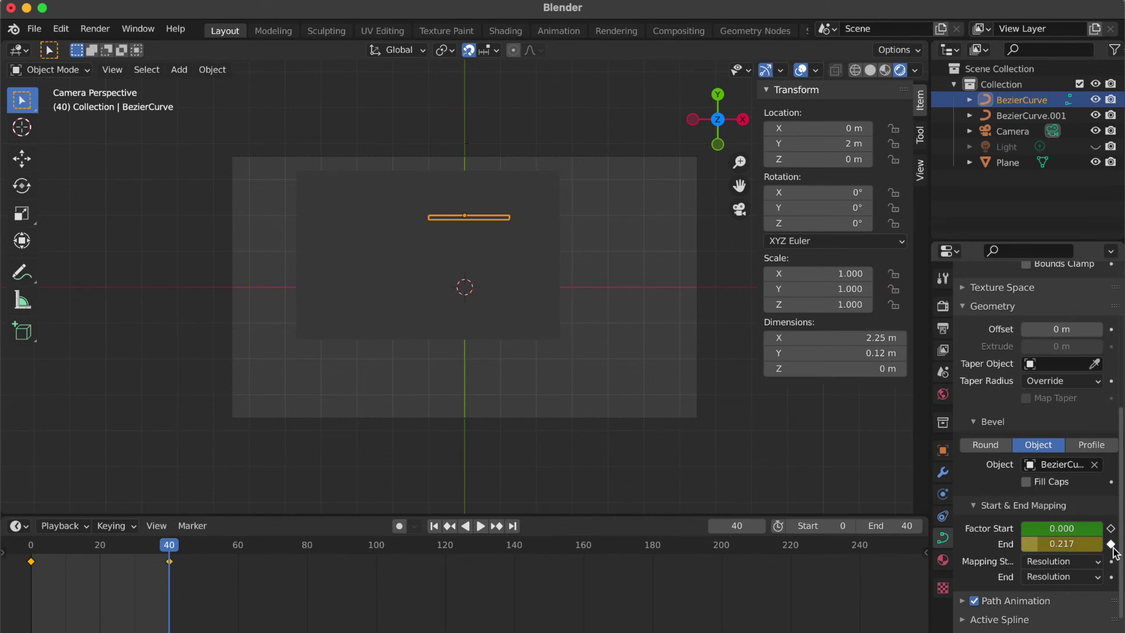
click(1111, 528)
key(space)
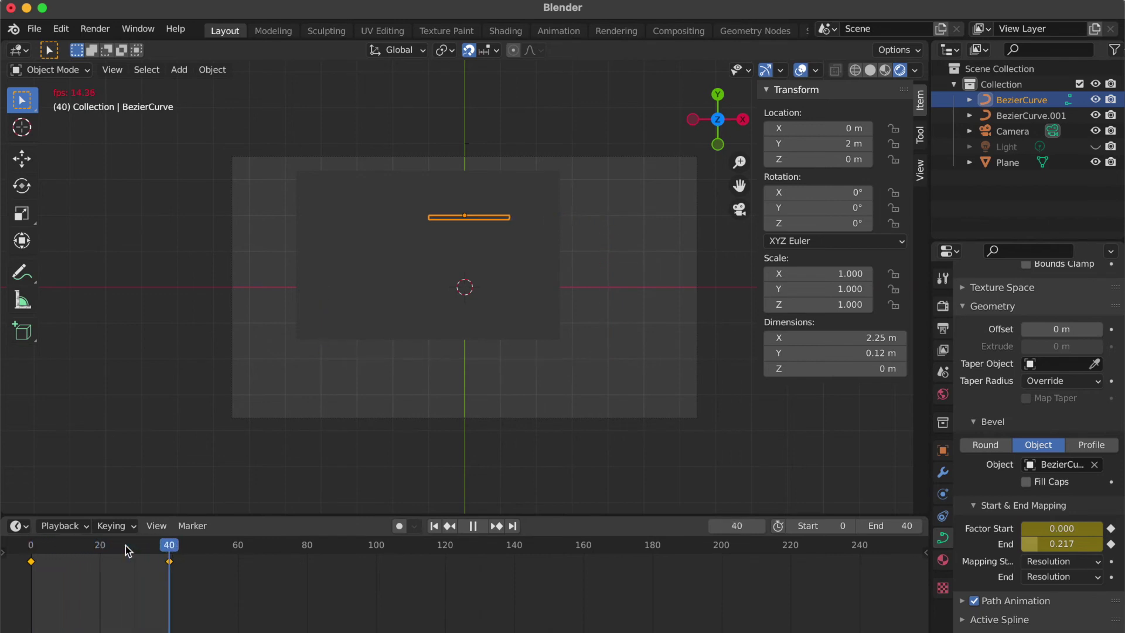
- Stop playback and change the animation's End frame to 20
key(space)
drag(891, 526, 917, 525)
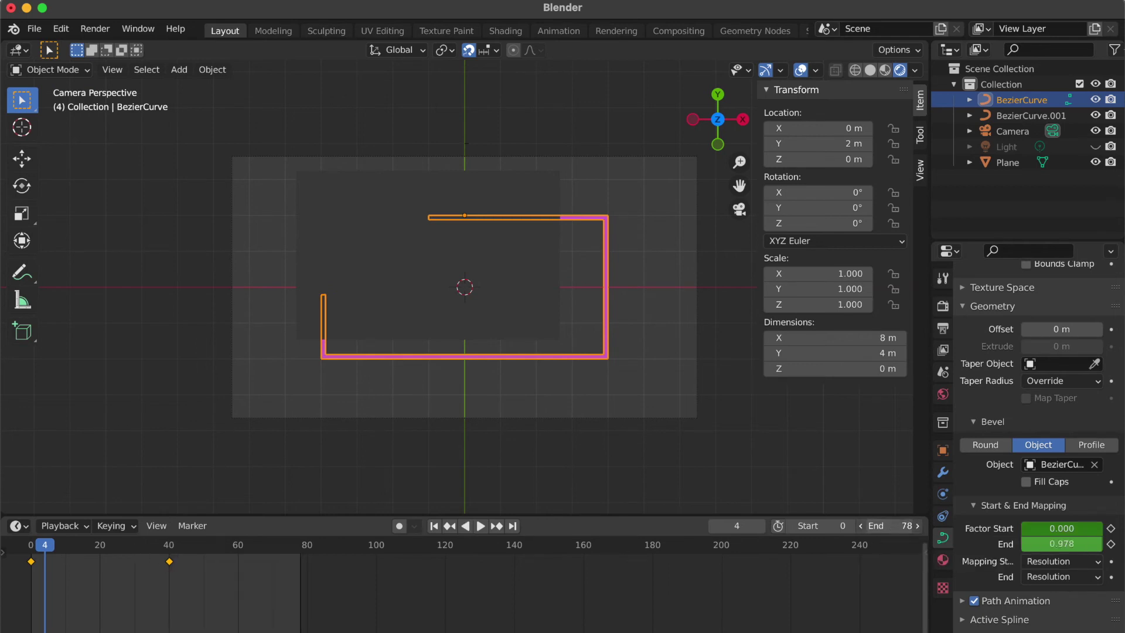
click(902, 527)
key(BackSpace)
text(20)
key(Return)
- Move the frame-40 keyframe to frame 20, preview the faster retraction, and open the path's material settings
click(170, 562)
drag(169, 562, 102, 576)
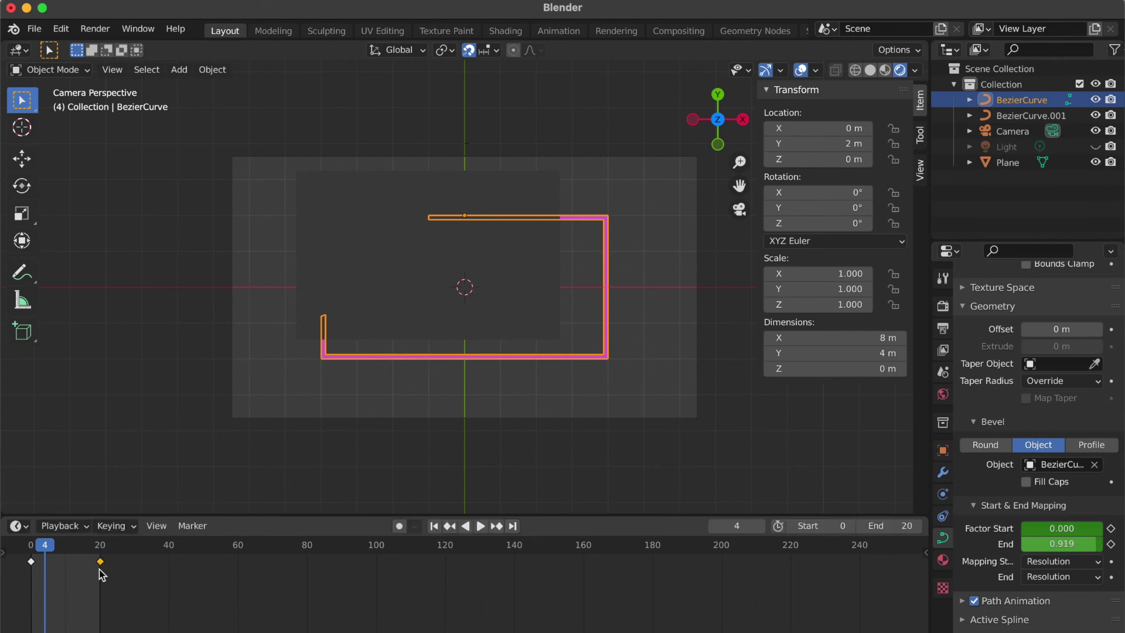
key(space)
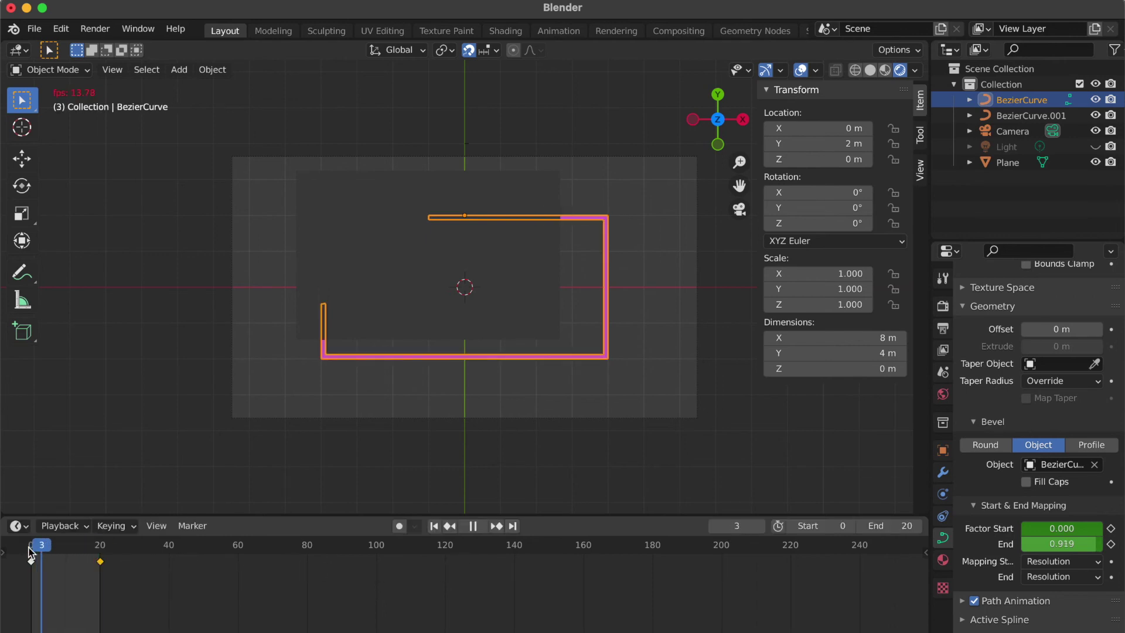
click(84, 551)
drag(85, 553, 101, 566)
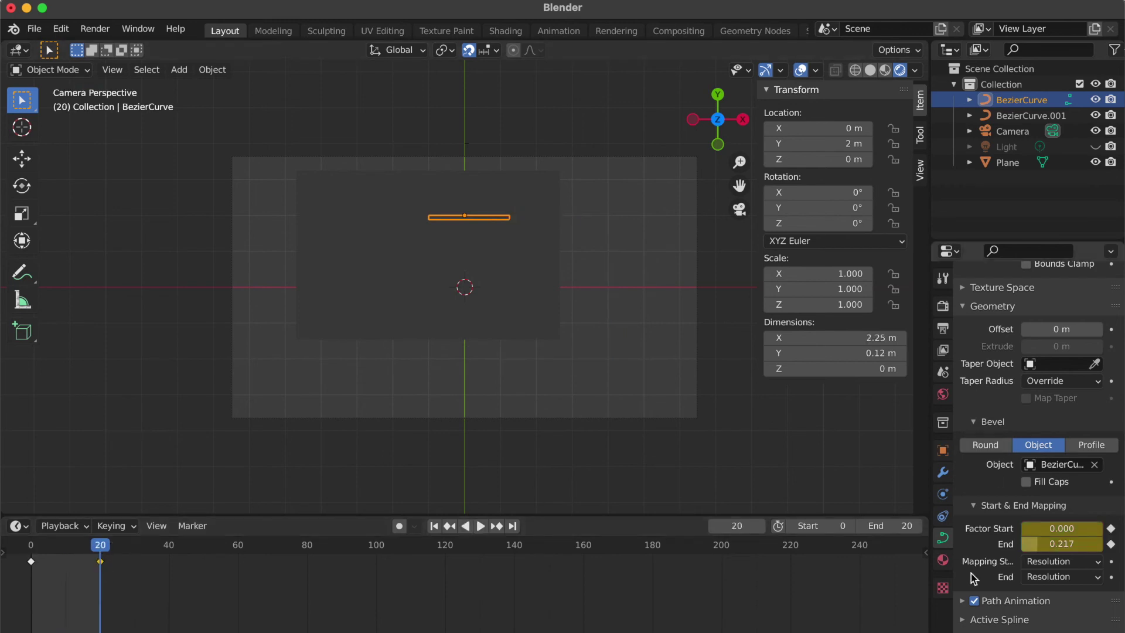
click(944, 561)
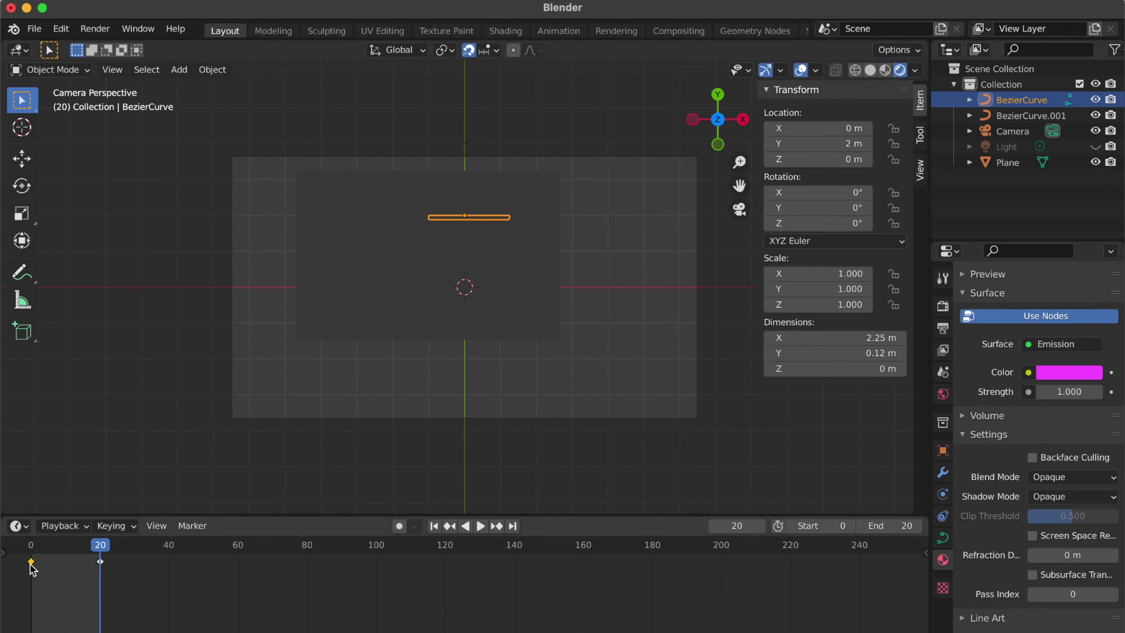
- Keyframe the magenta emission colour at frame 0, then change it to cyan at frame 20
drag(101, 550, 31, 549)
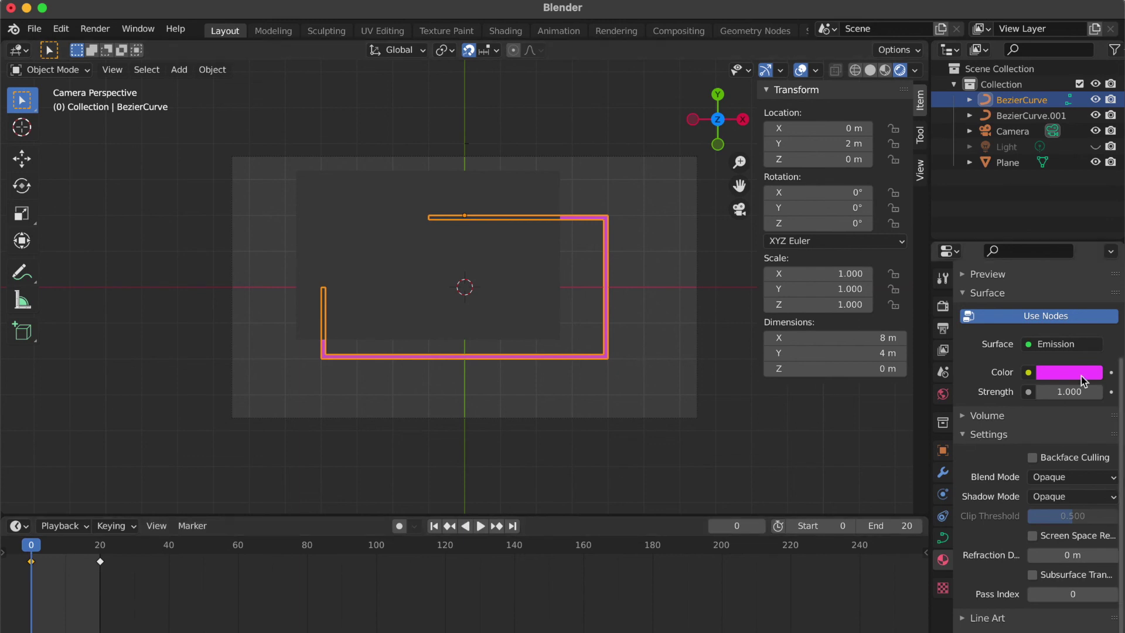
click(1111, 373)
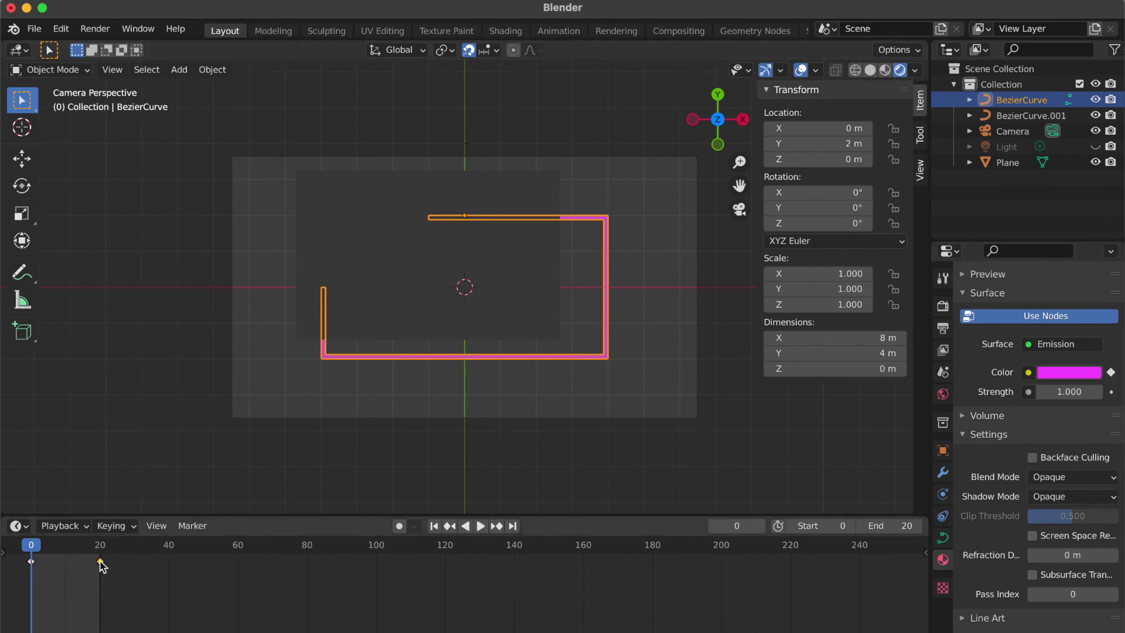
click(48, 545)
drag(48, 551, 101, 561)
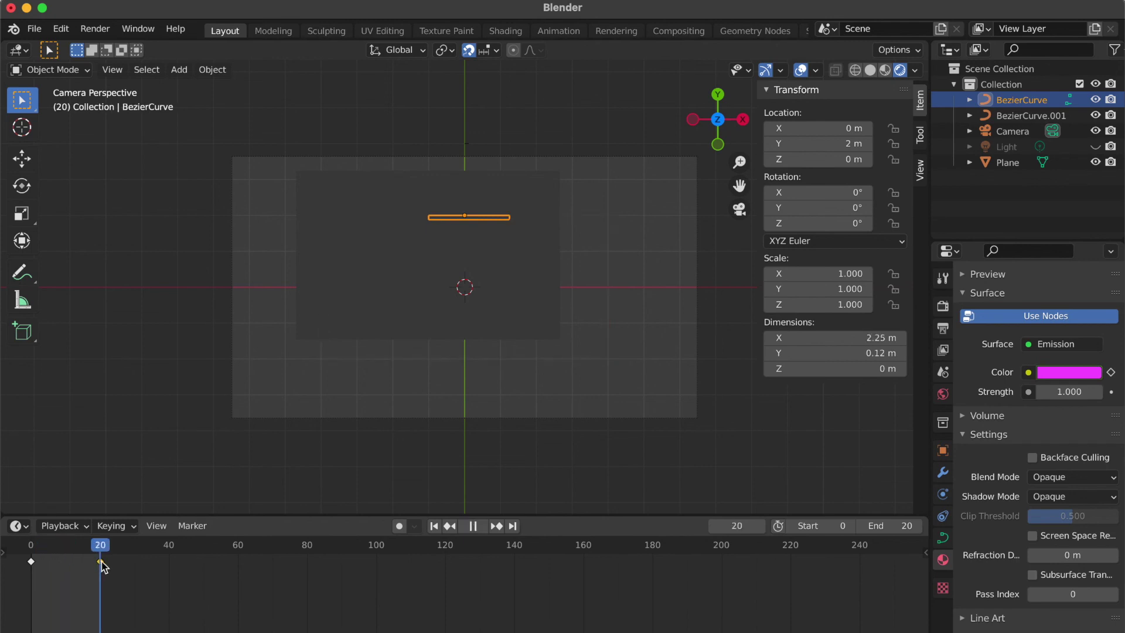
click(1081, 375)
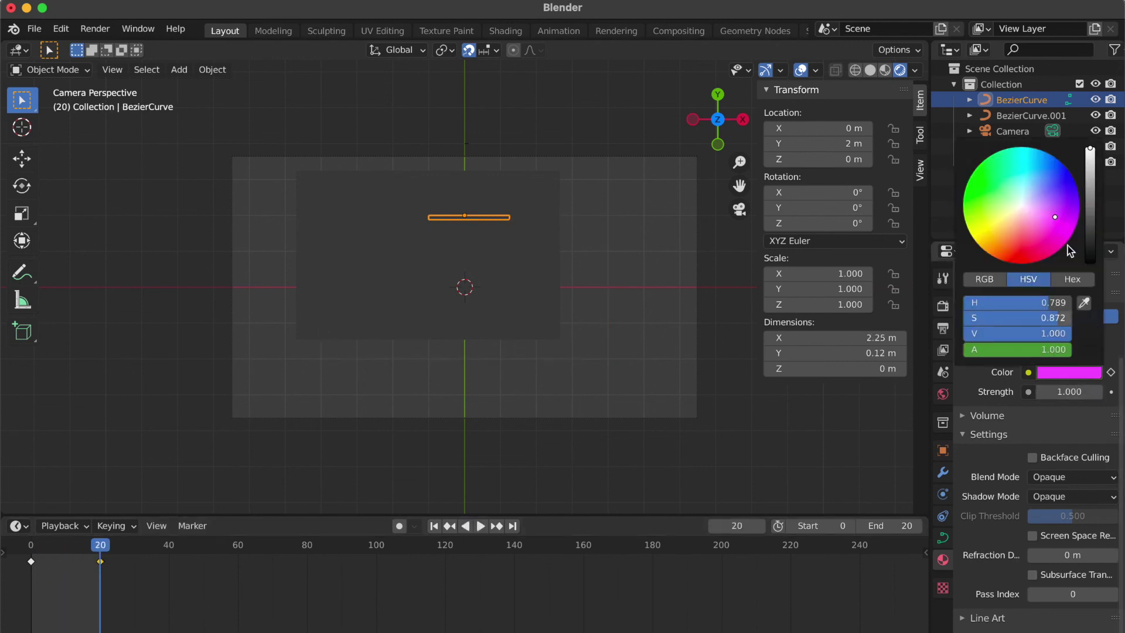
click(1023, 169)
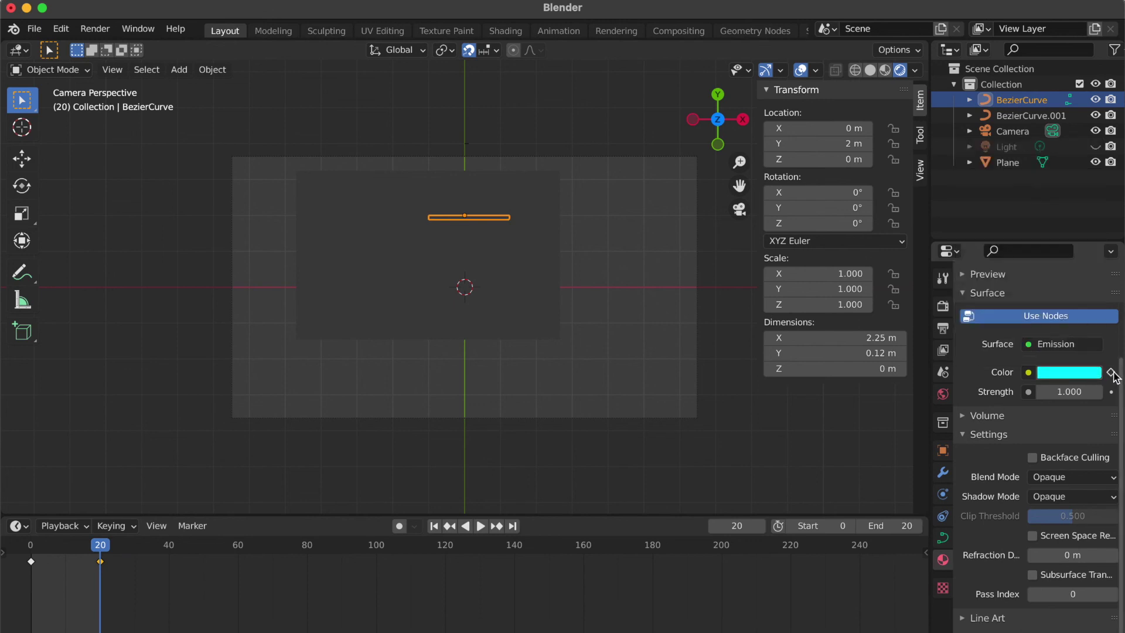